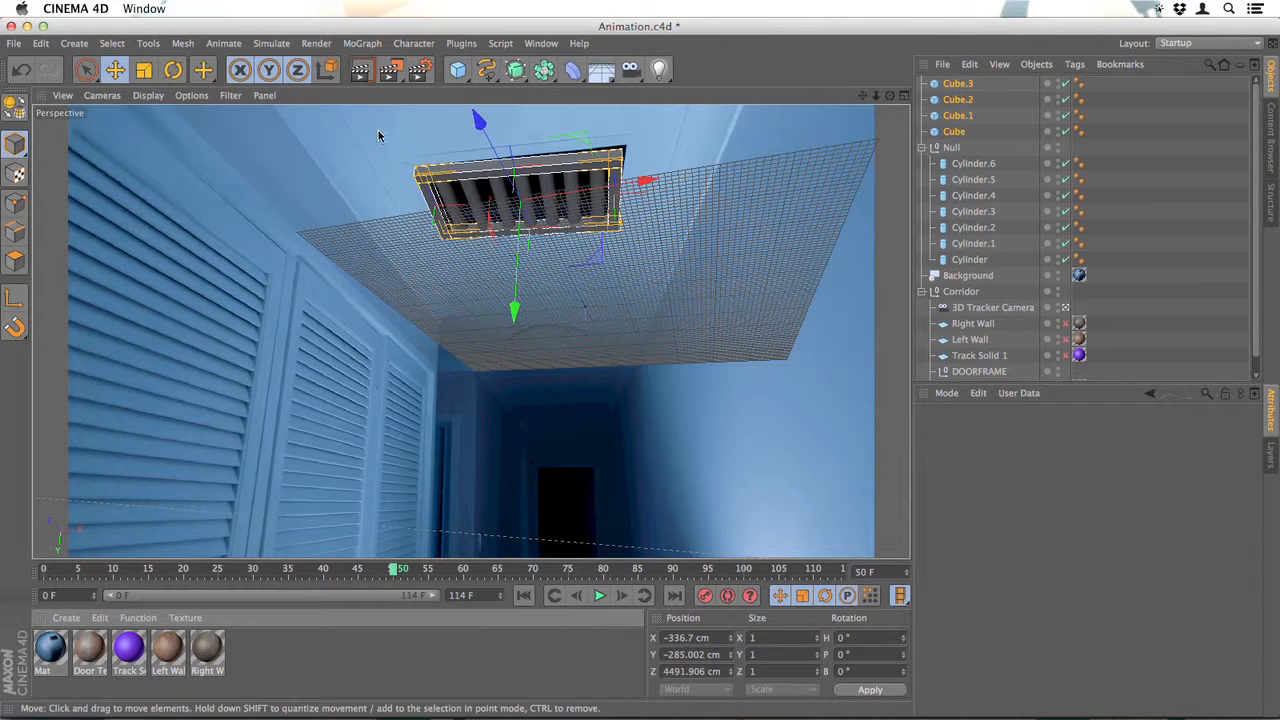
Step: Render a preview of the vent, and move Cube, Cube.1, Cube.2 and Cube.3 into the Null that holds the cylinders
click(360, 69)
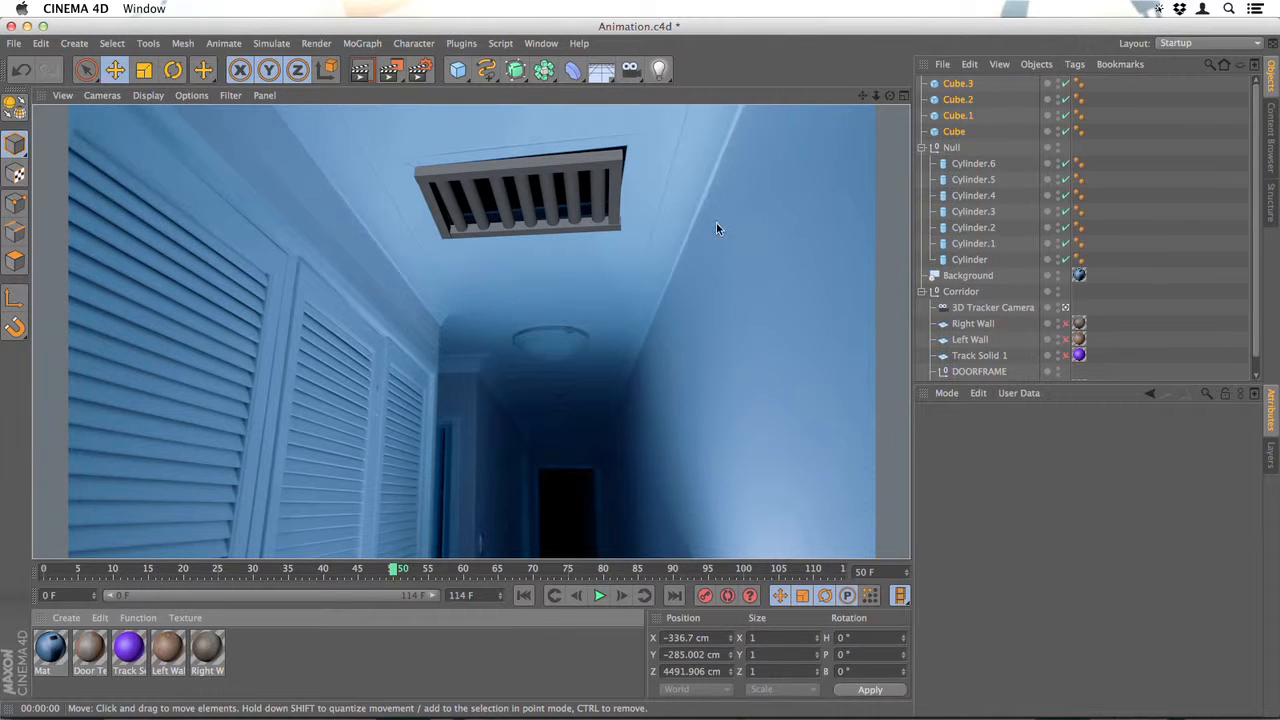
click(983, 134)
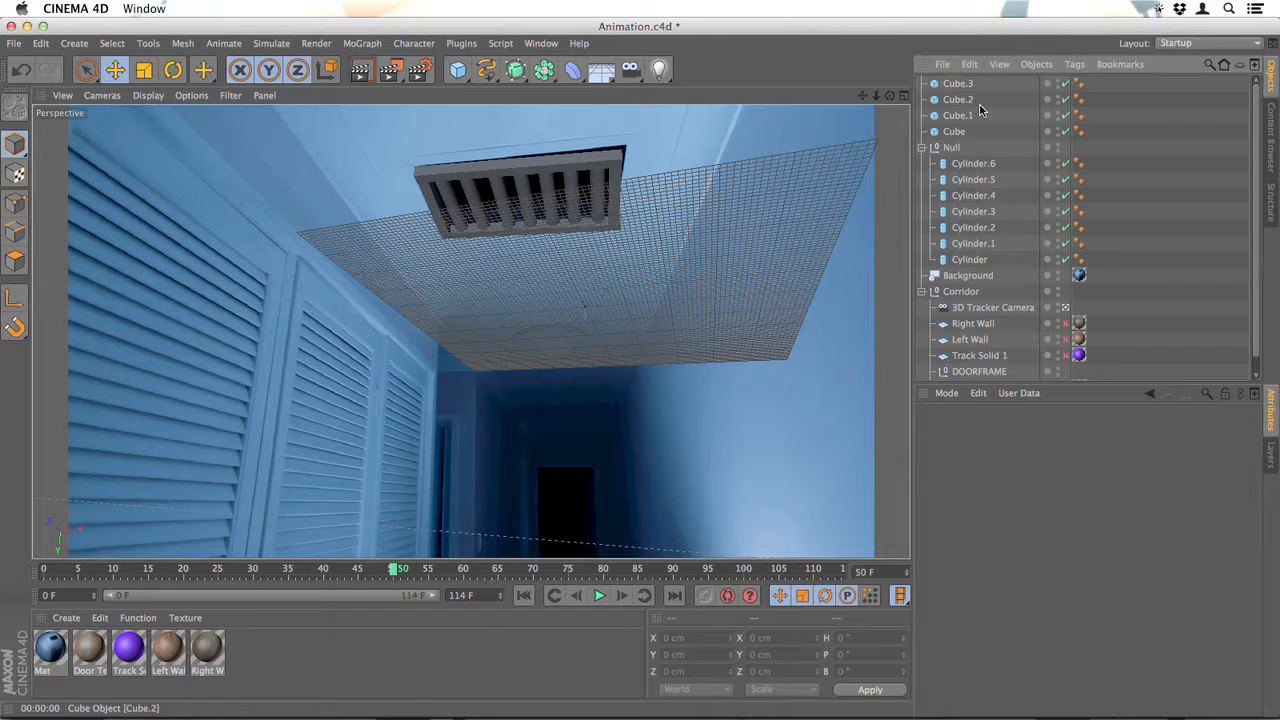
click(973, 96)
click(960, 134)
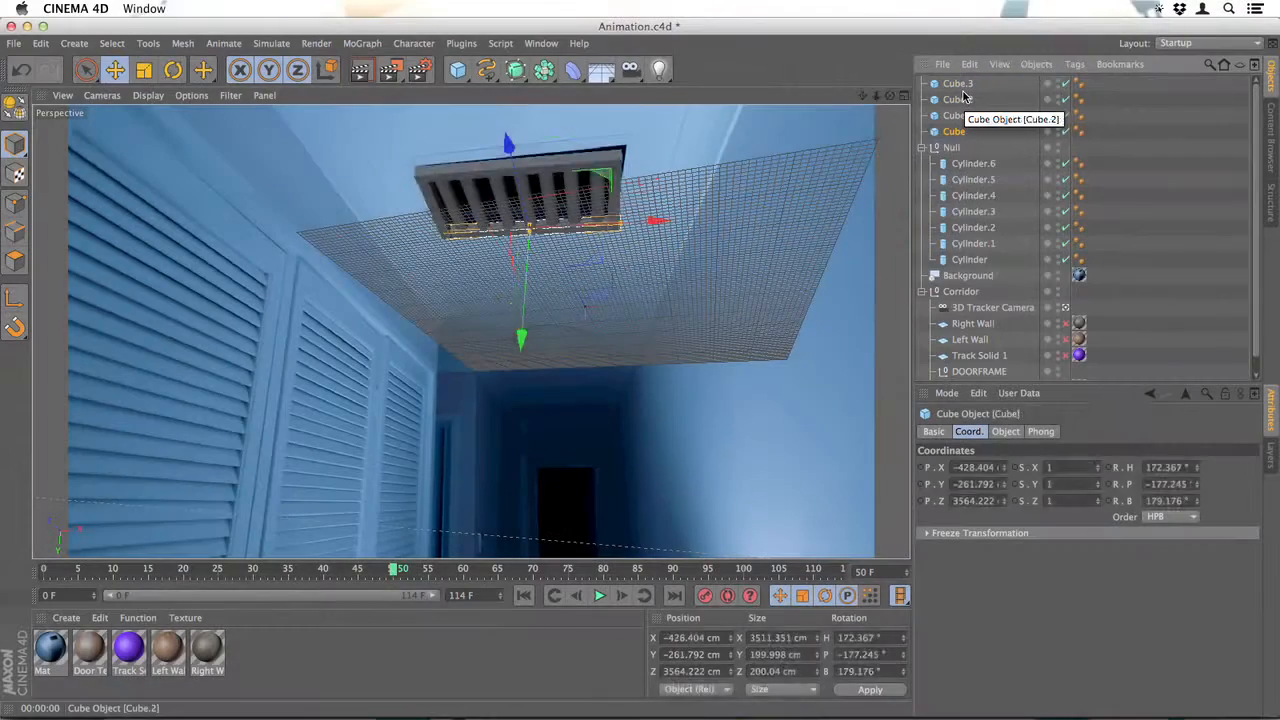
shift+click(964, 86)
drag(955, 116, 958, 150)
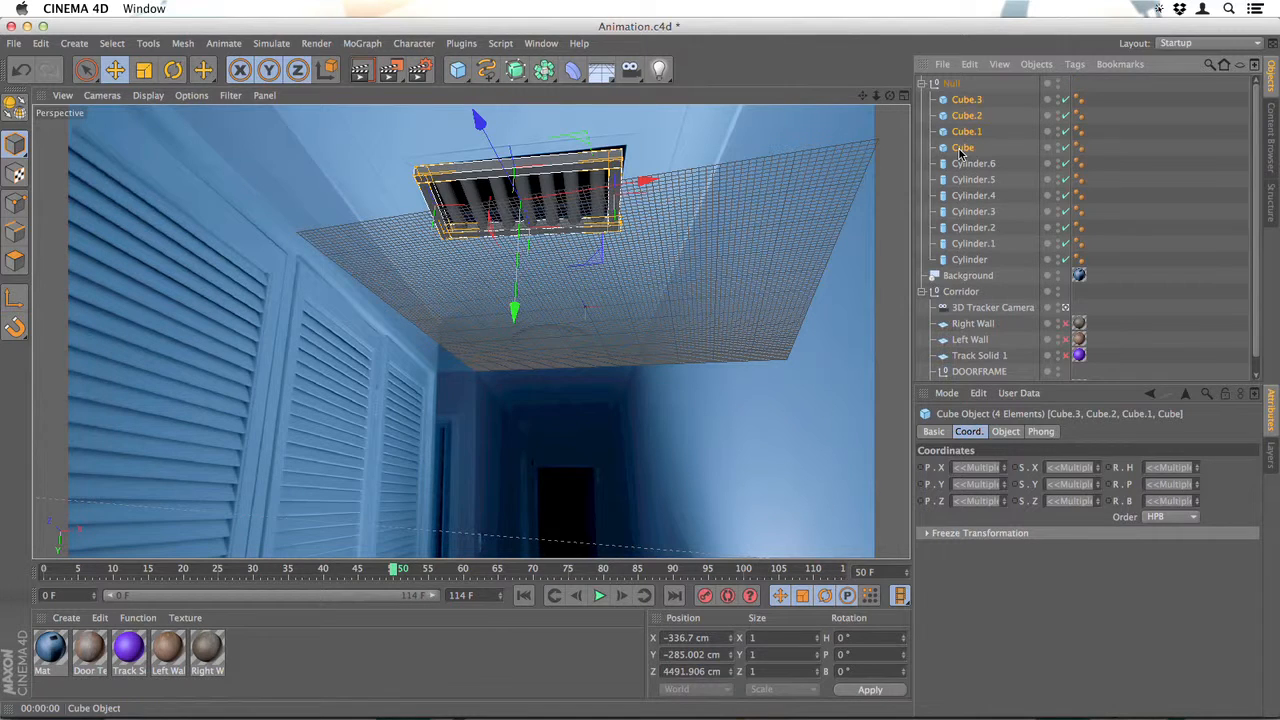
Step: Try moving and rotating the Null to check that the frame and bars follow as one object
click(951, 84)
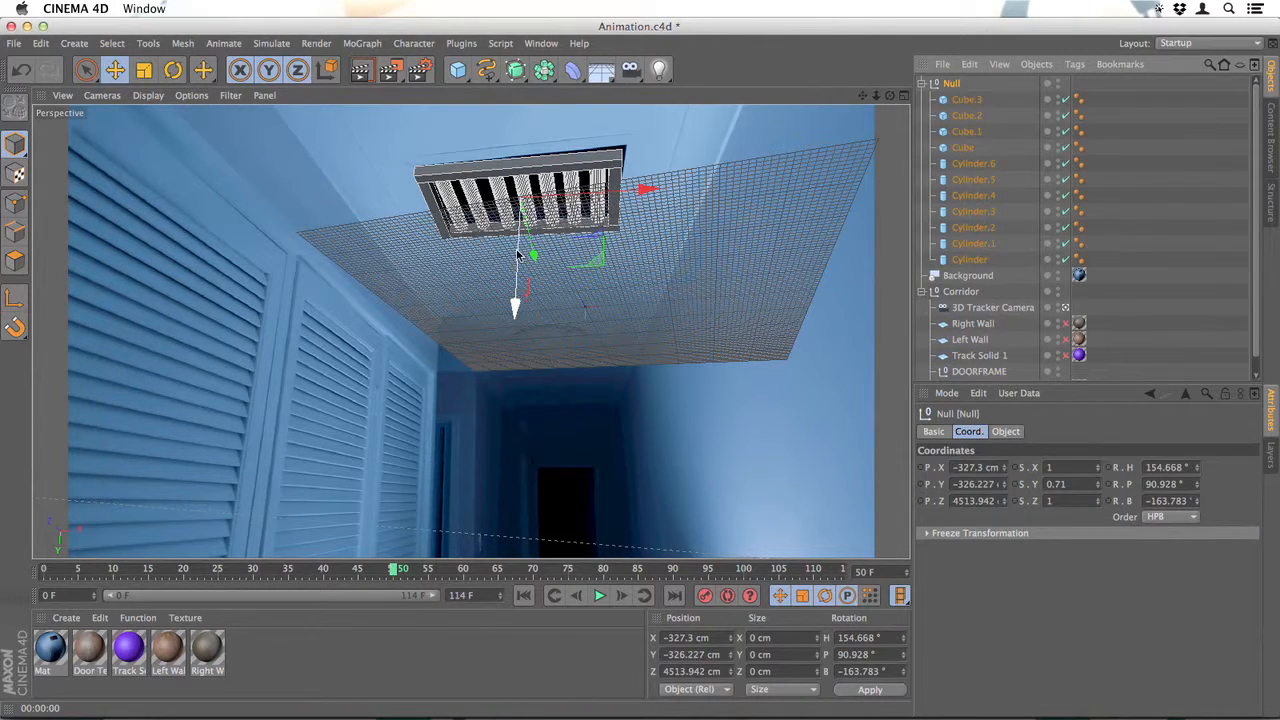
drag(517, 255, 390, 268)
click(173, 69)
drag(522, 344, 694, 289)
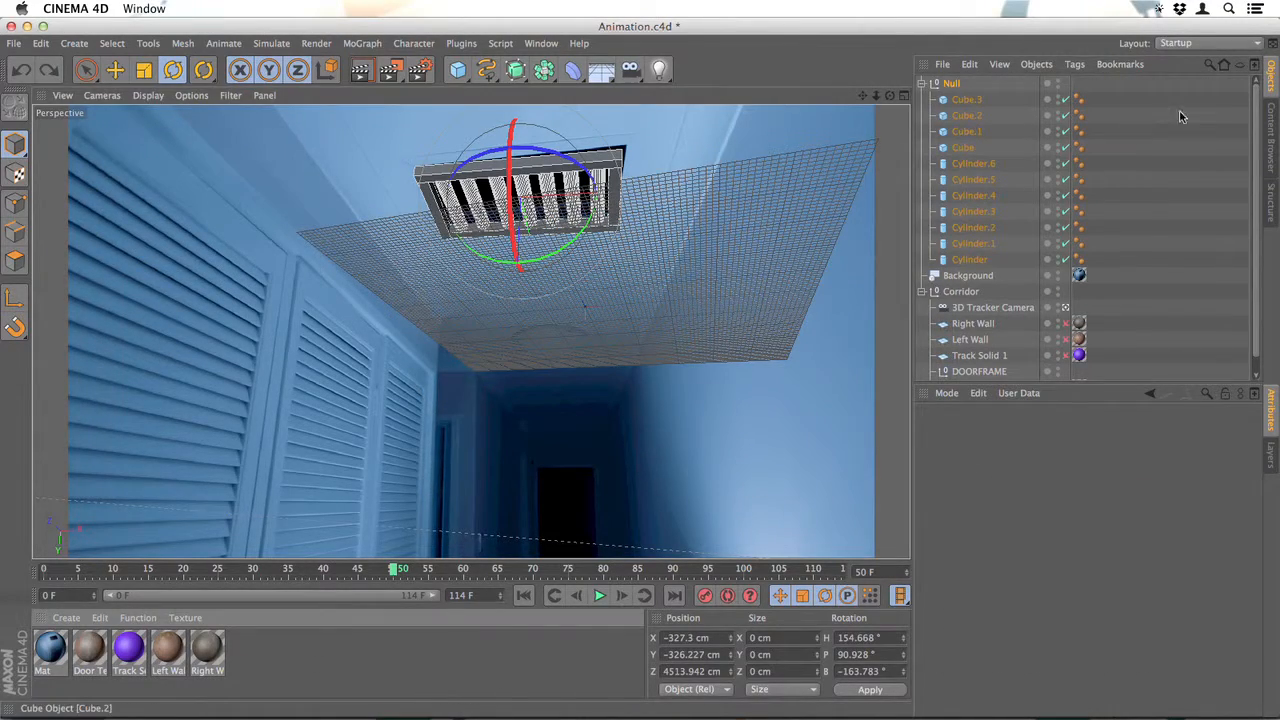
Step: Examine the metal presets in the Visualize materials library for a vent texture, and return to the object list
click(1268, 140)
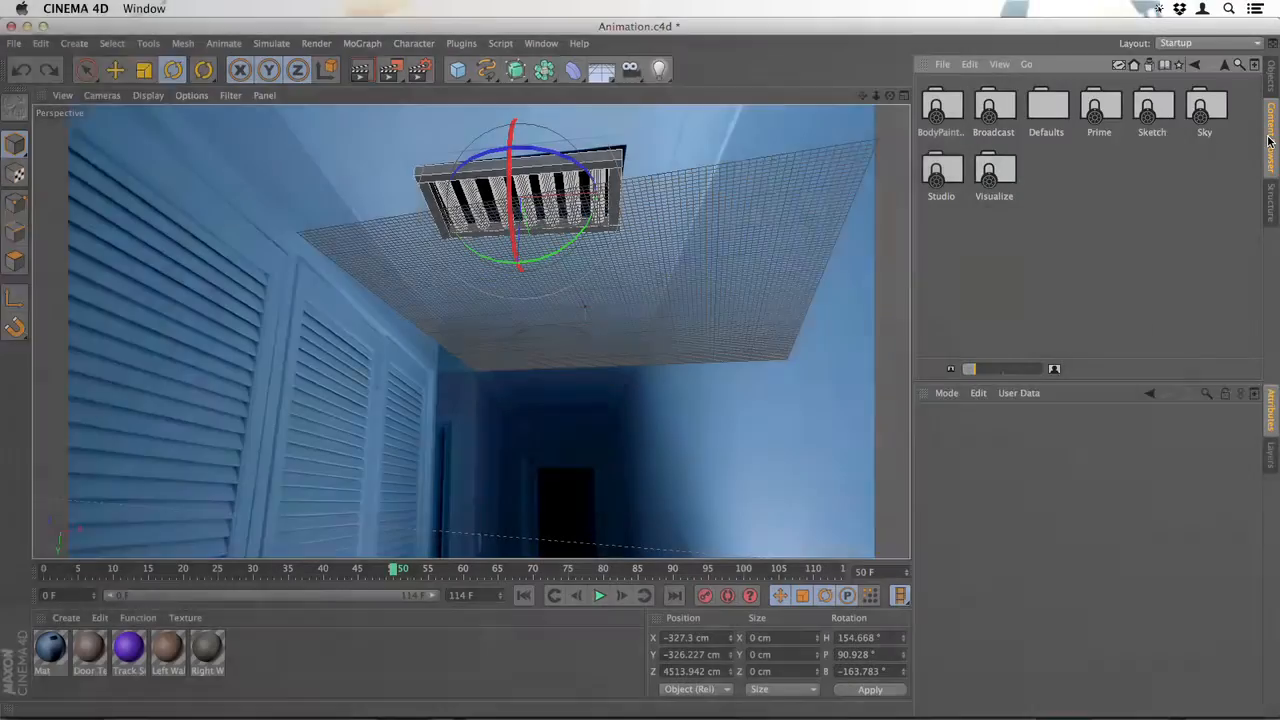
double_click(994, 170)
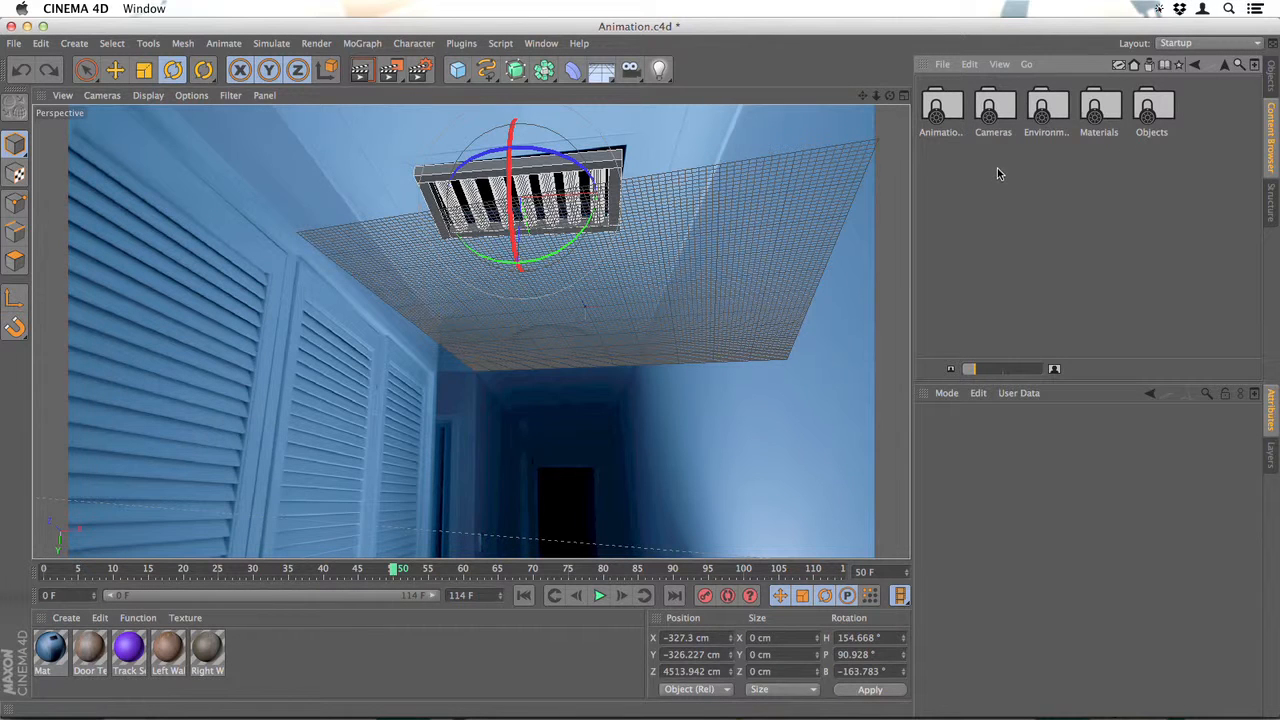
double_click(1100, 112)
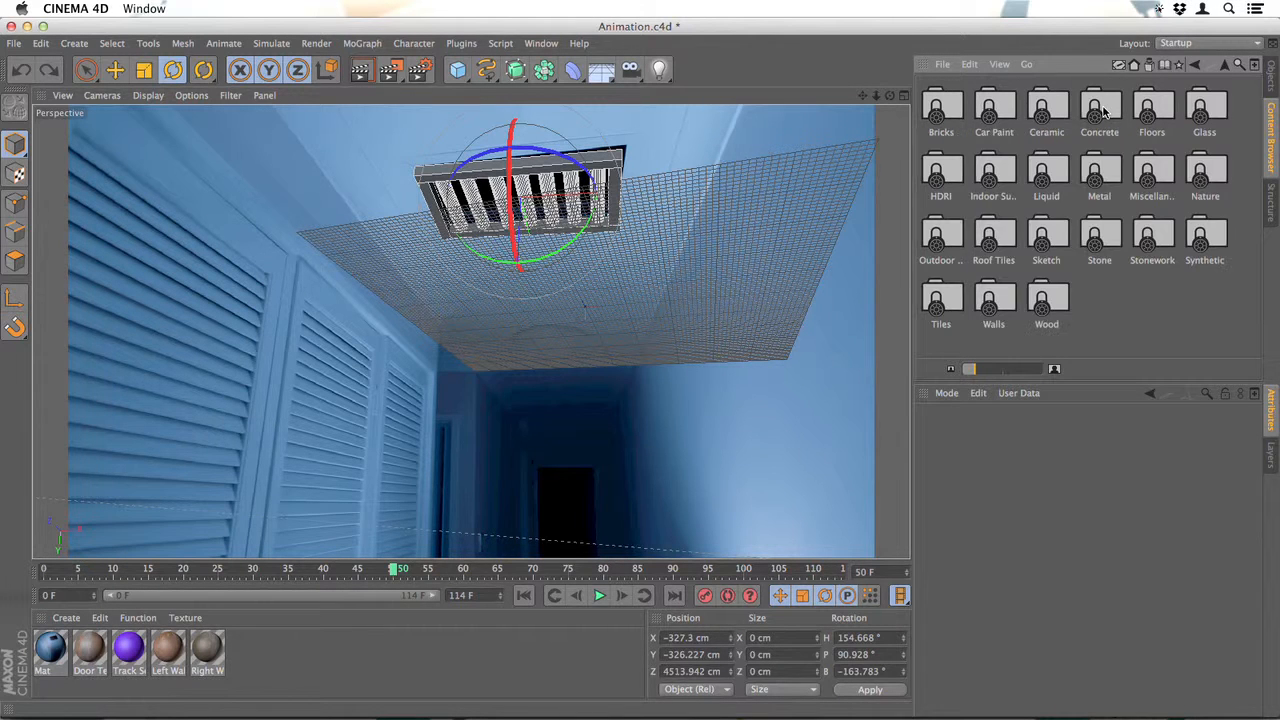
double_click(1100, 172)
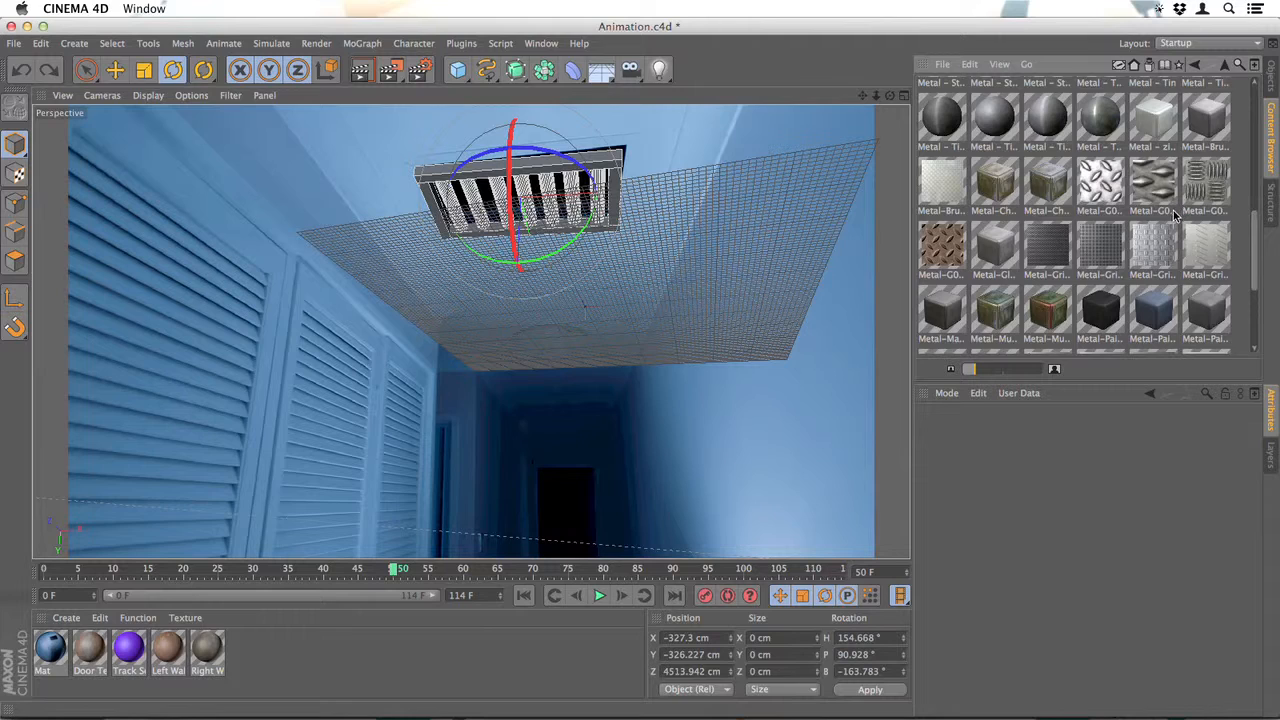
scroll(1175, 215, up, 5)
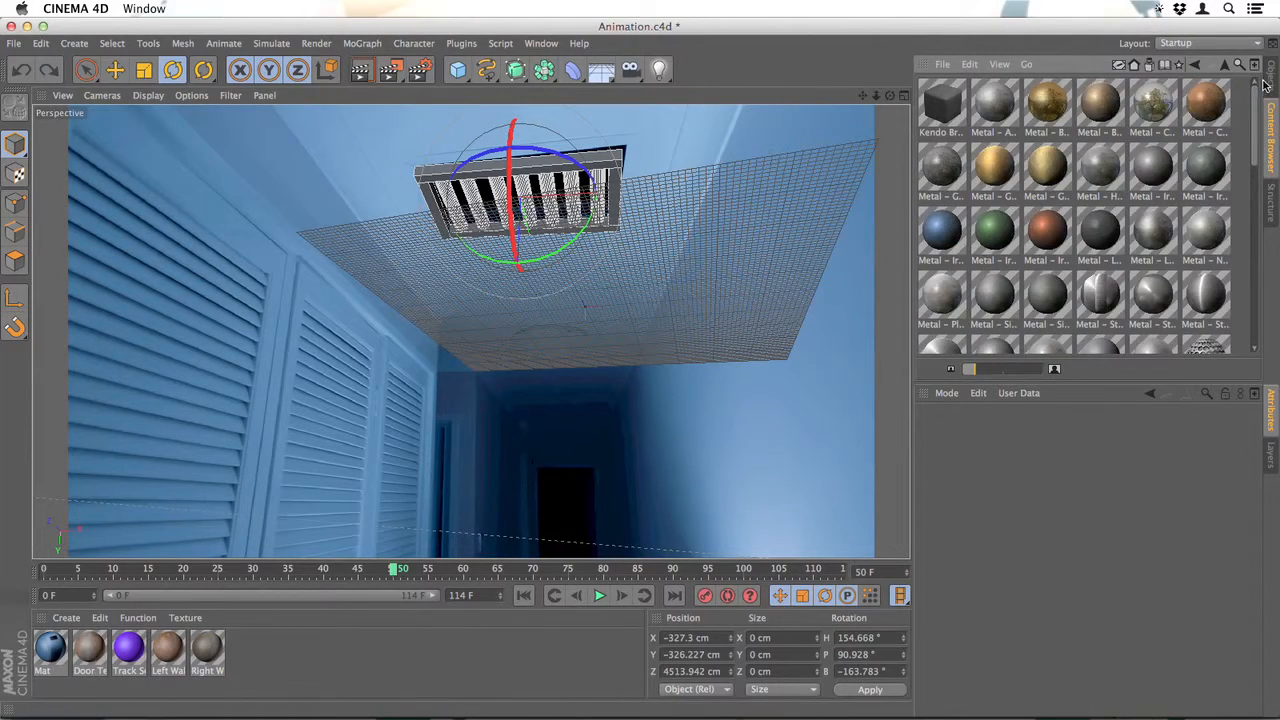
click(1266, 84)
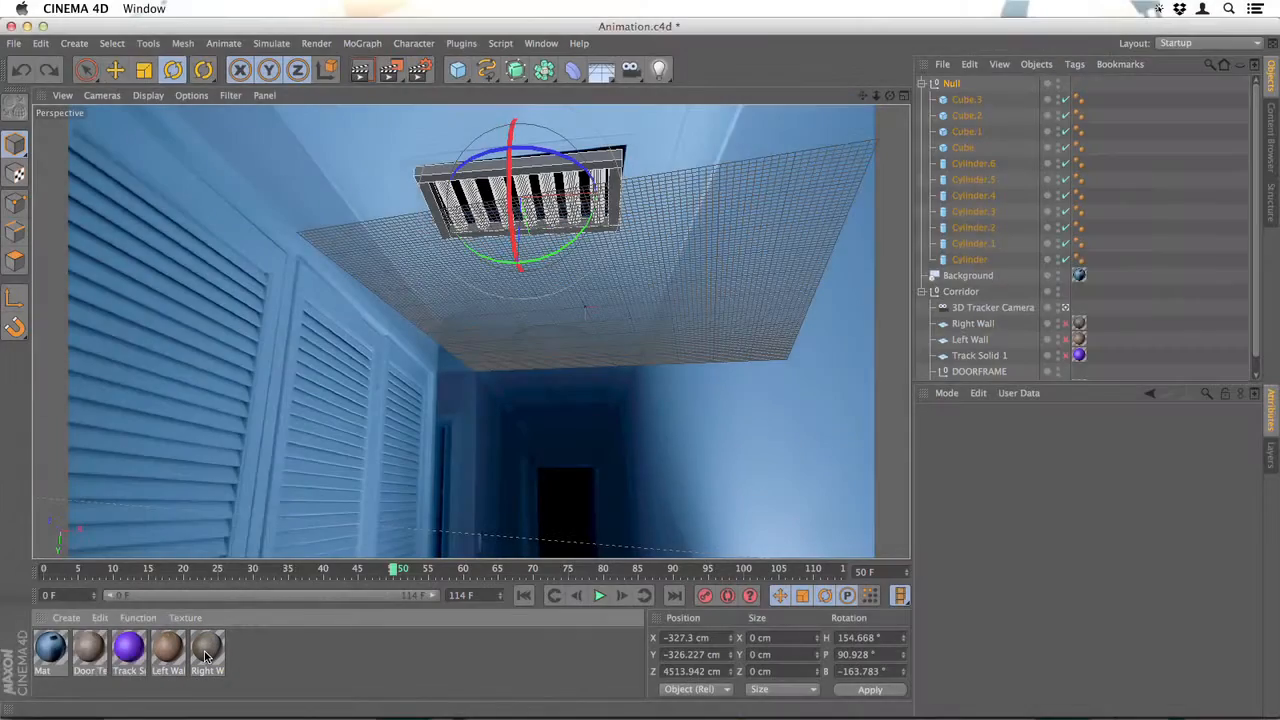
Step: Apply the Right Wall material to the Null, render a preview of the view and save the scene
drag(205, 655, 953, 88)
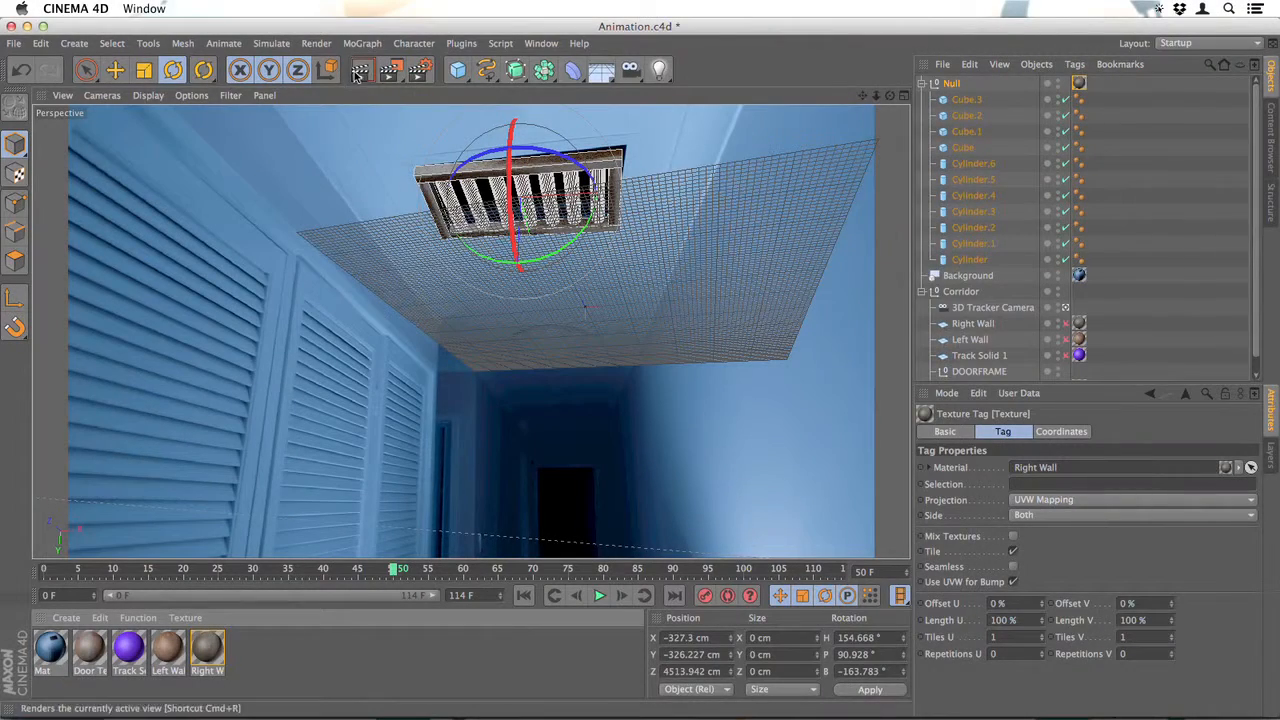
click(358, 72)
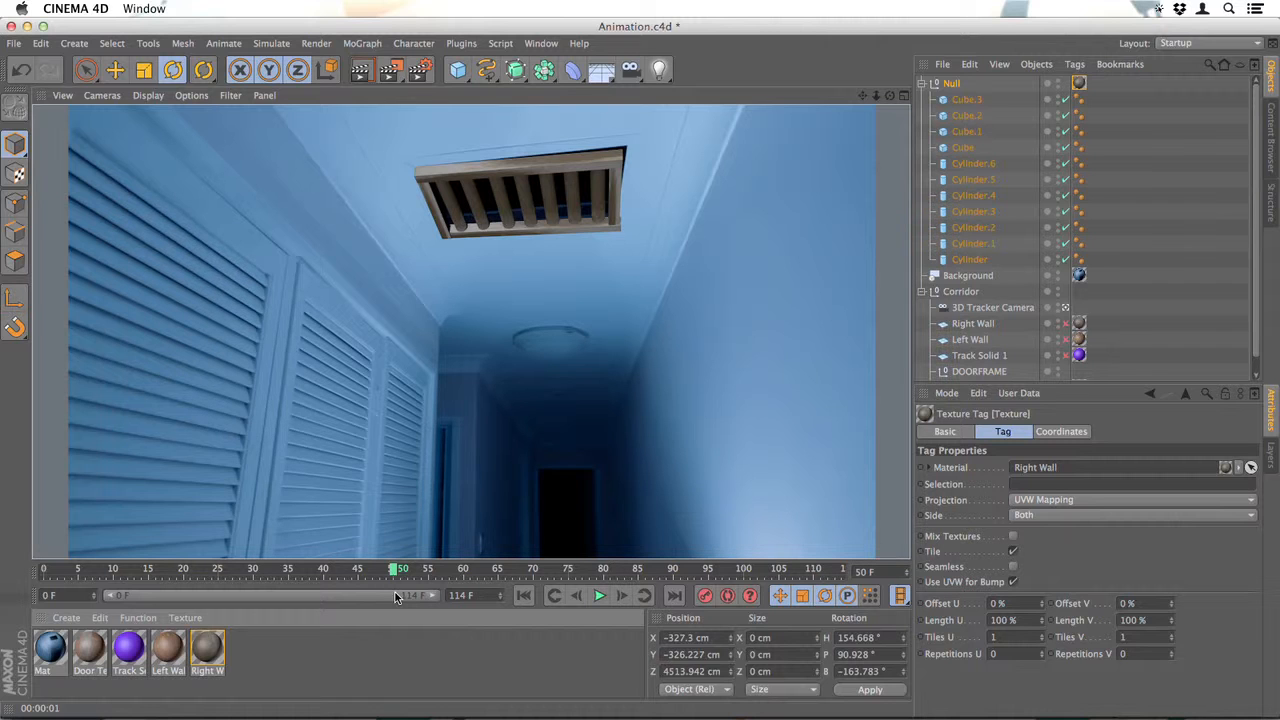
key(super+s)
Step: Switch to After Effects and select the Animation.c4d layer in the Corridor composition
mouse_move(625, 650)
click(488, 662)
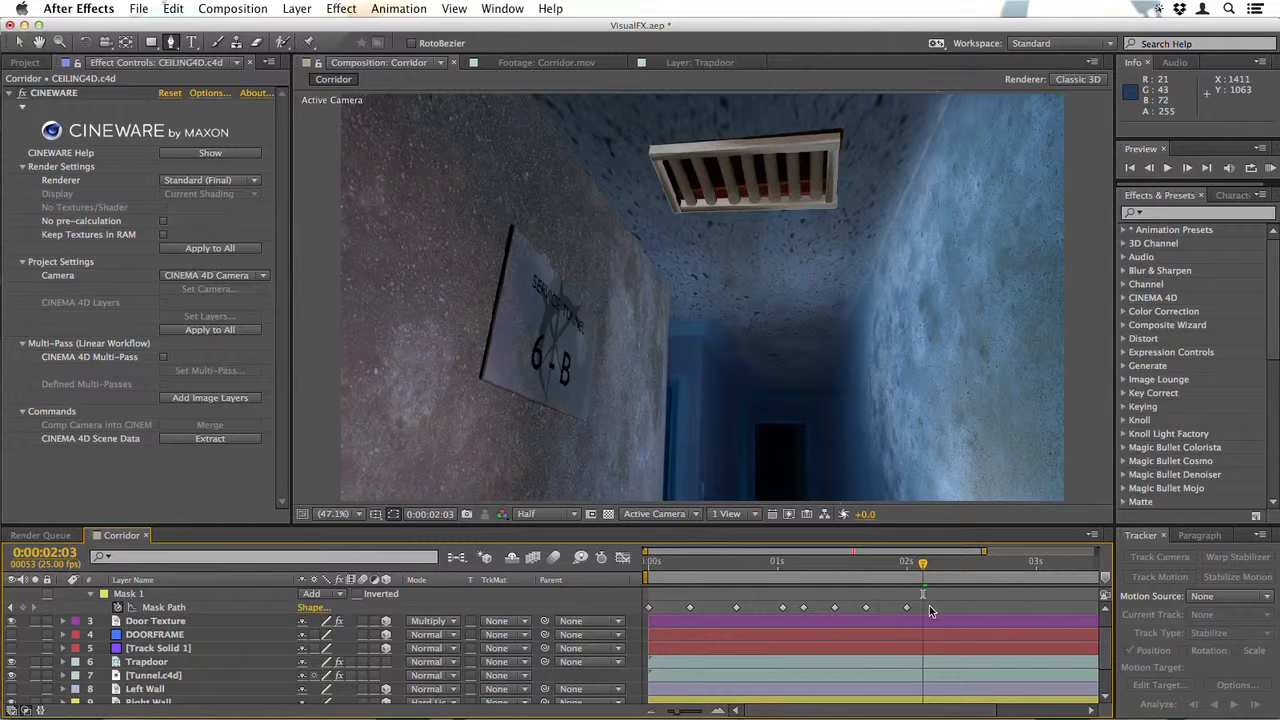
scroll(930, 609, up, 2)
click(924, 594)
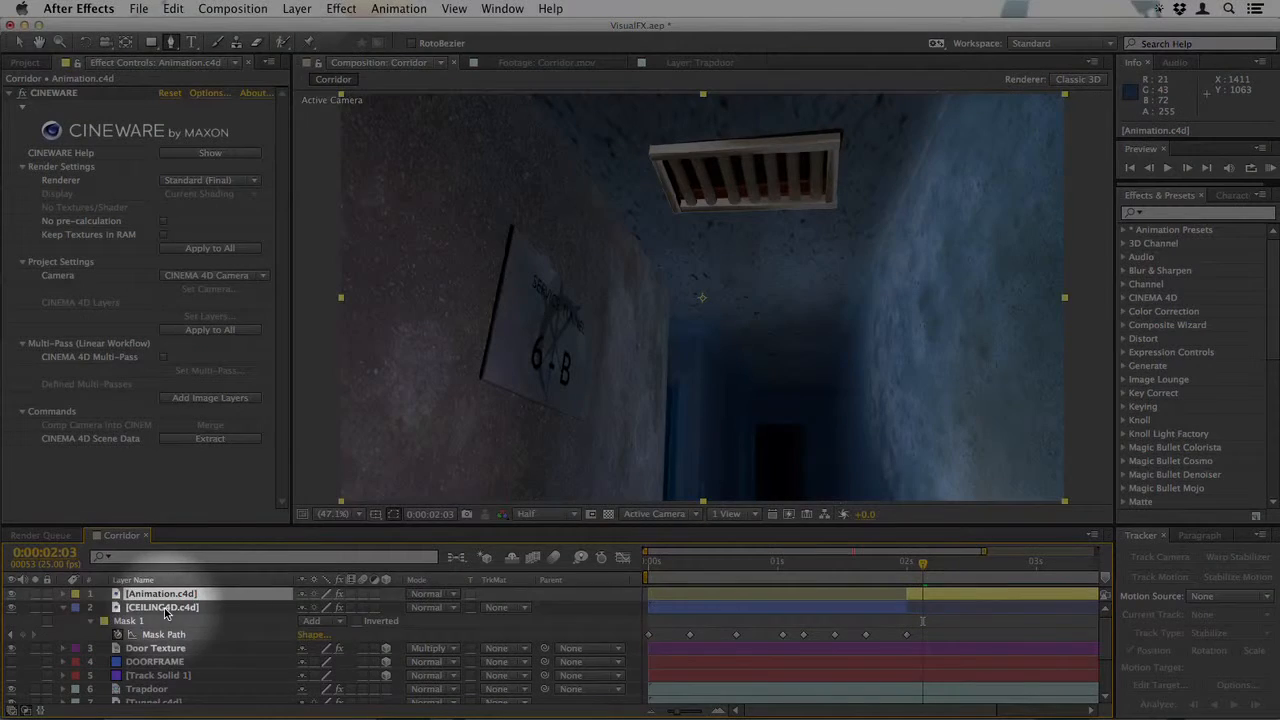
Step: Open the CEILING4D.c4d layer's original scene in Cinema 4D, apply the Right Wall material to its Null, and return to After Effects
click(164, 608)
click(808, 563)
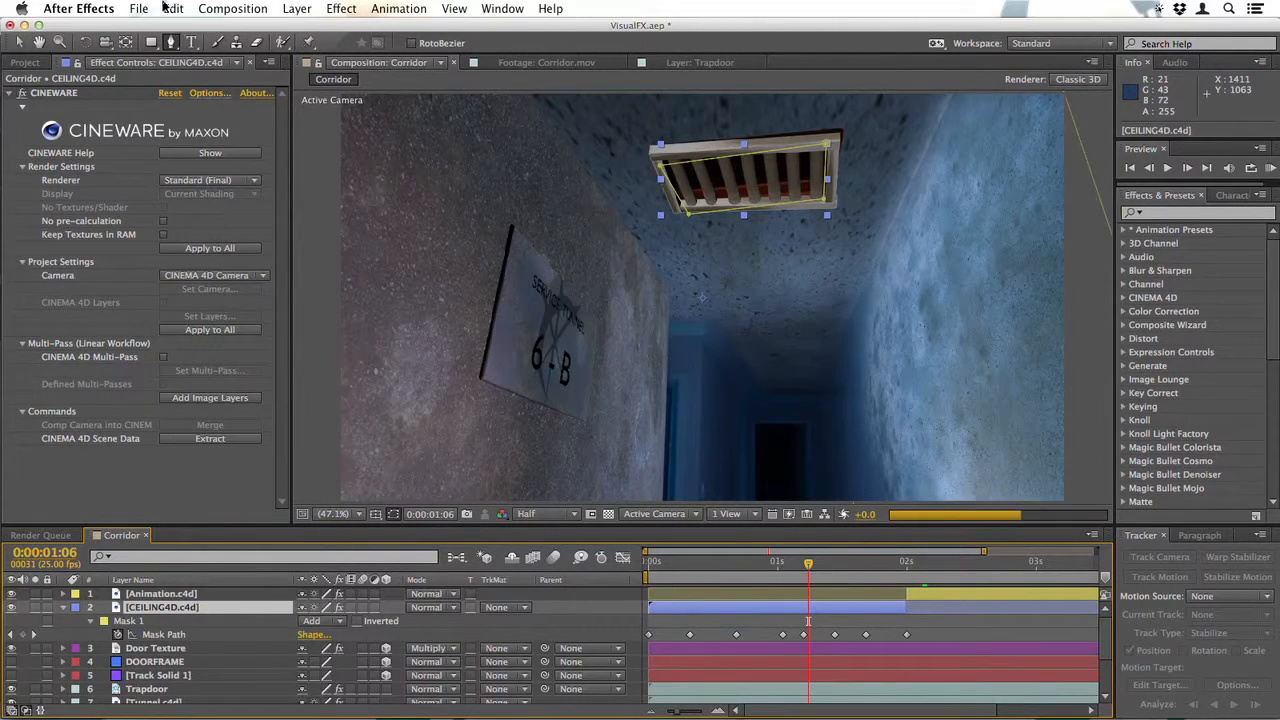
click(170, 8)
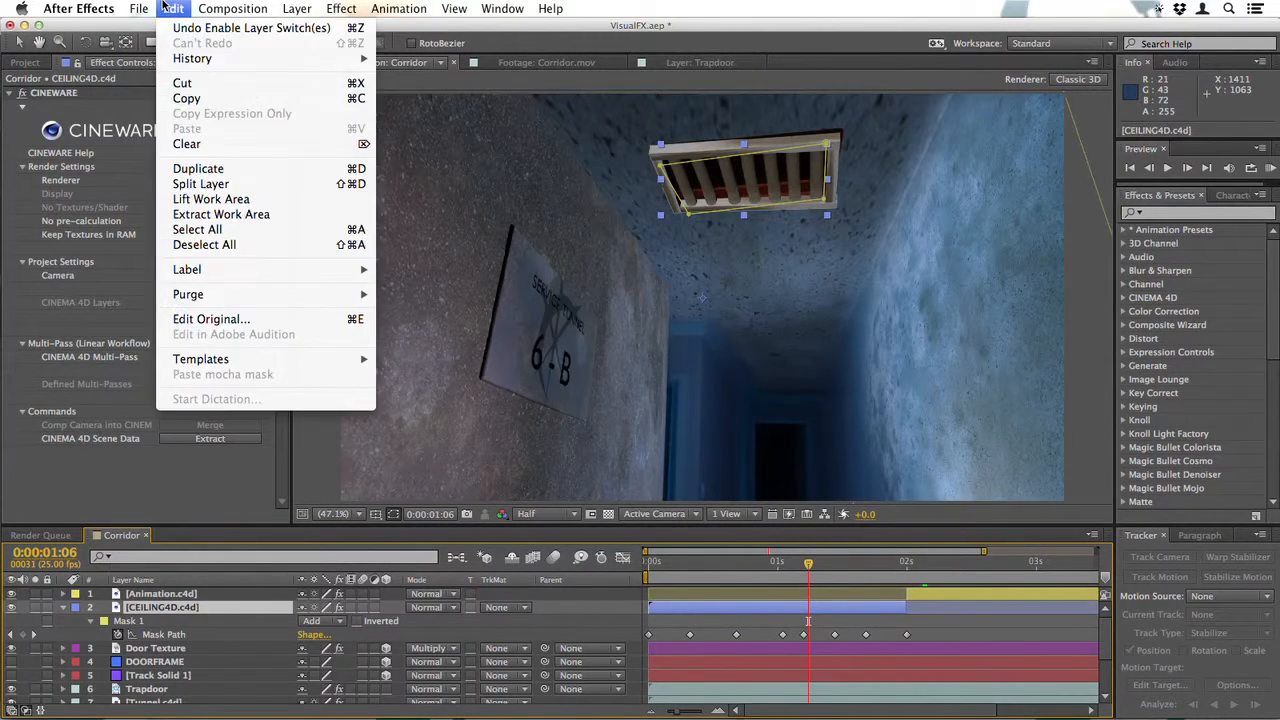
click(200, 317)
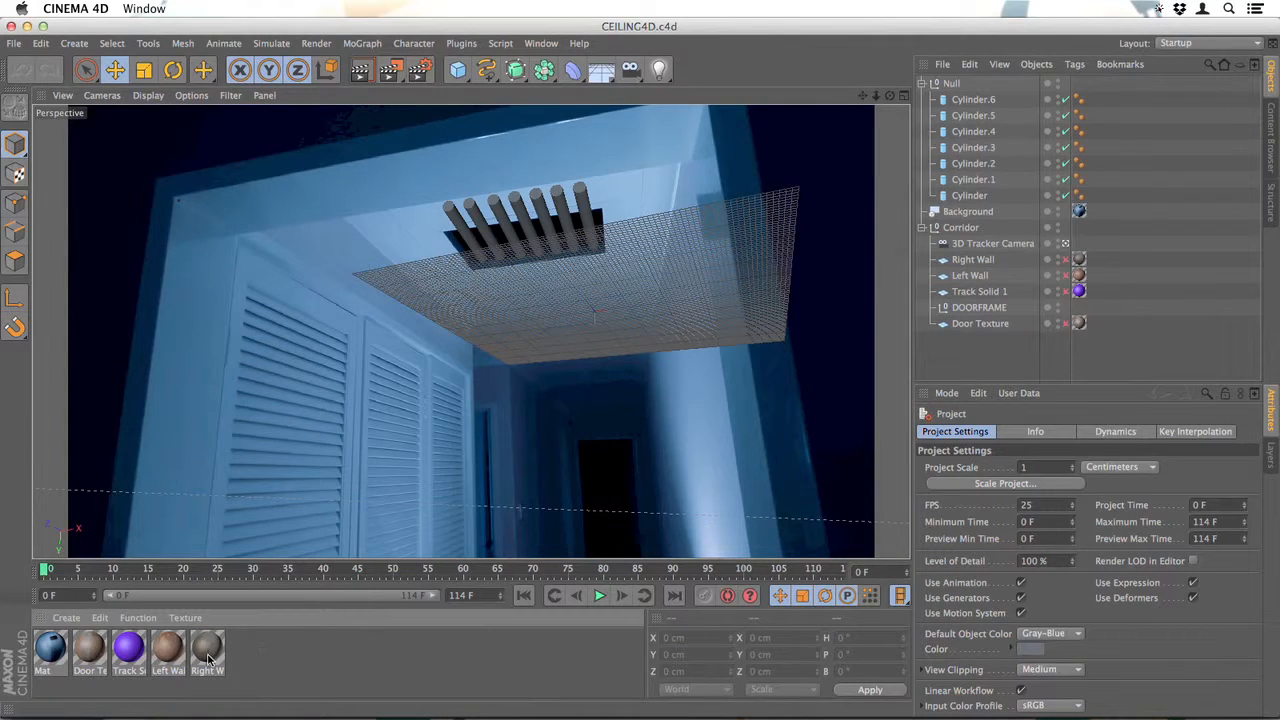
drag(213, 656, 951, 88)
click(506, 664)
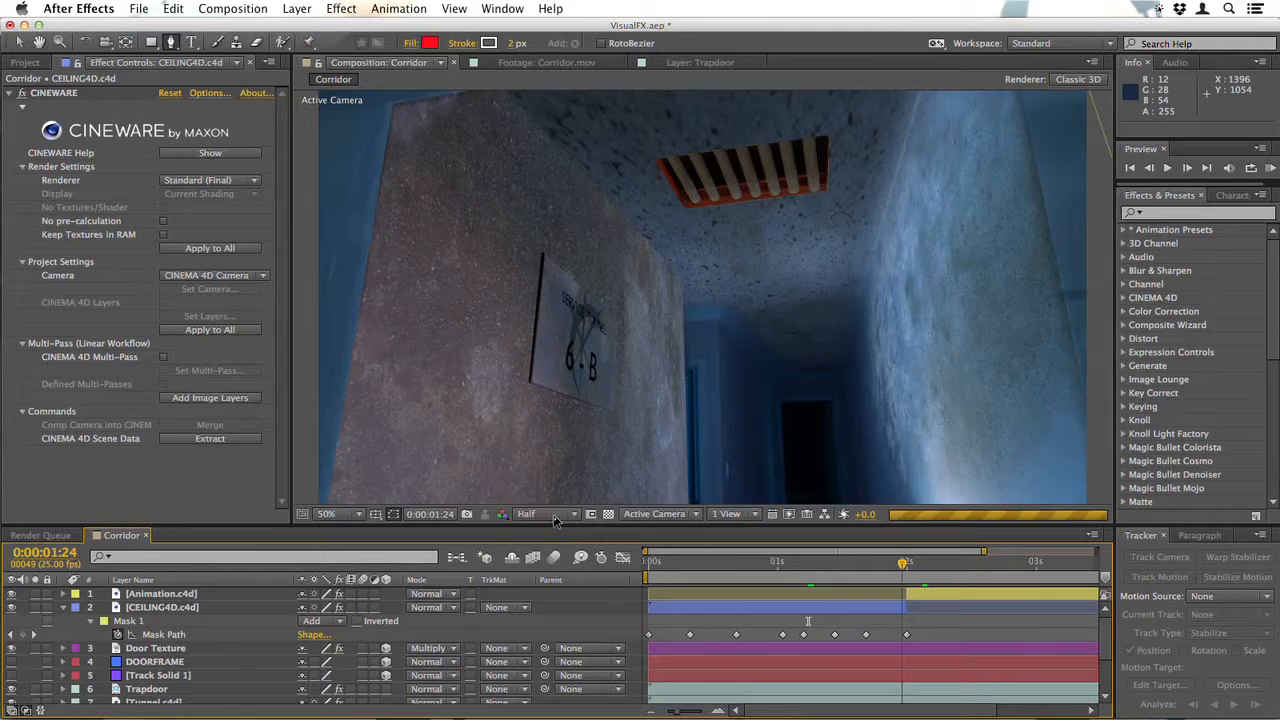
Step: Hide the Tunnel.c4d layer in the Corridor composition and move the current time to 0:00:02:00
scroll(545, 595, down, 3)
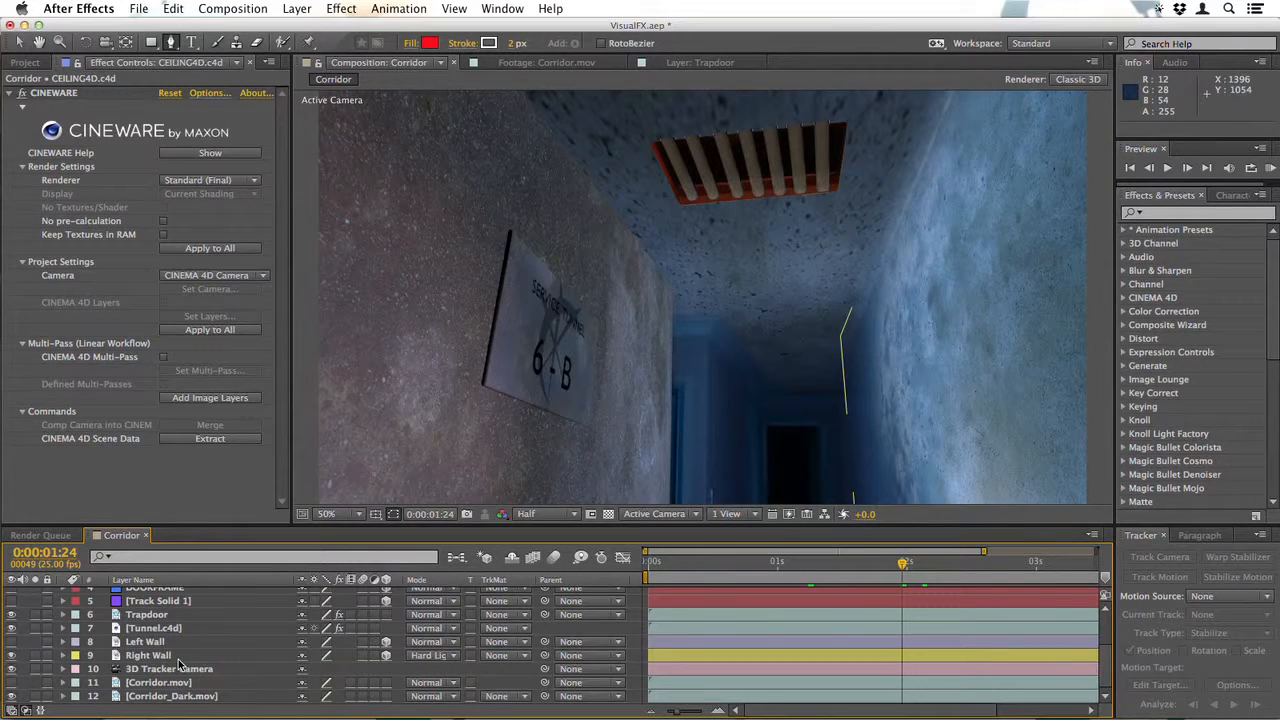
click(11, 629)
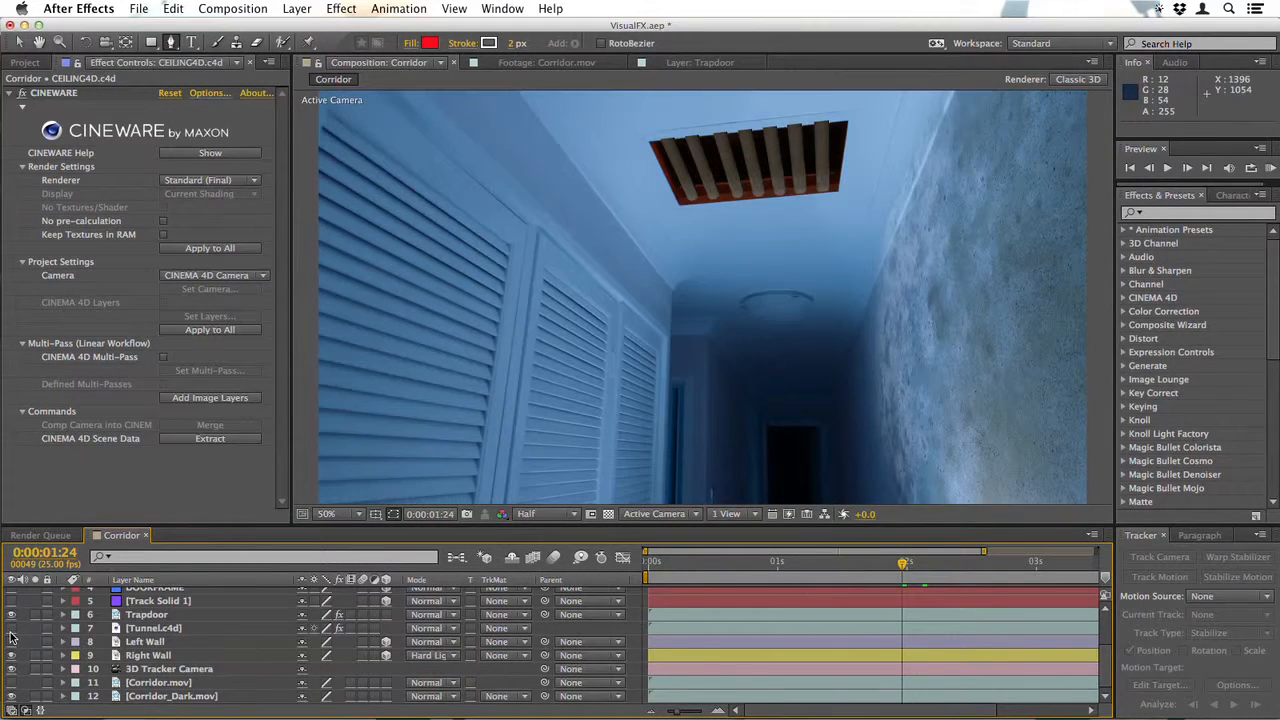
scroll(457, 612, up, 5)
drag(906, 570, 912, 571)
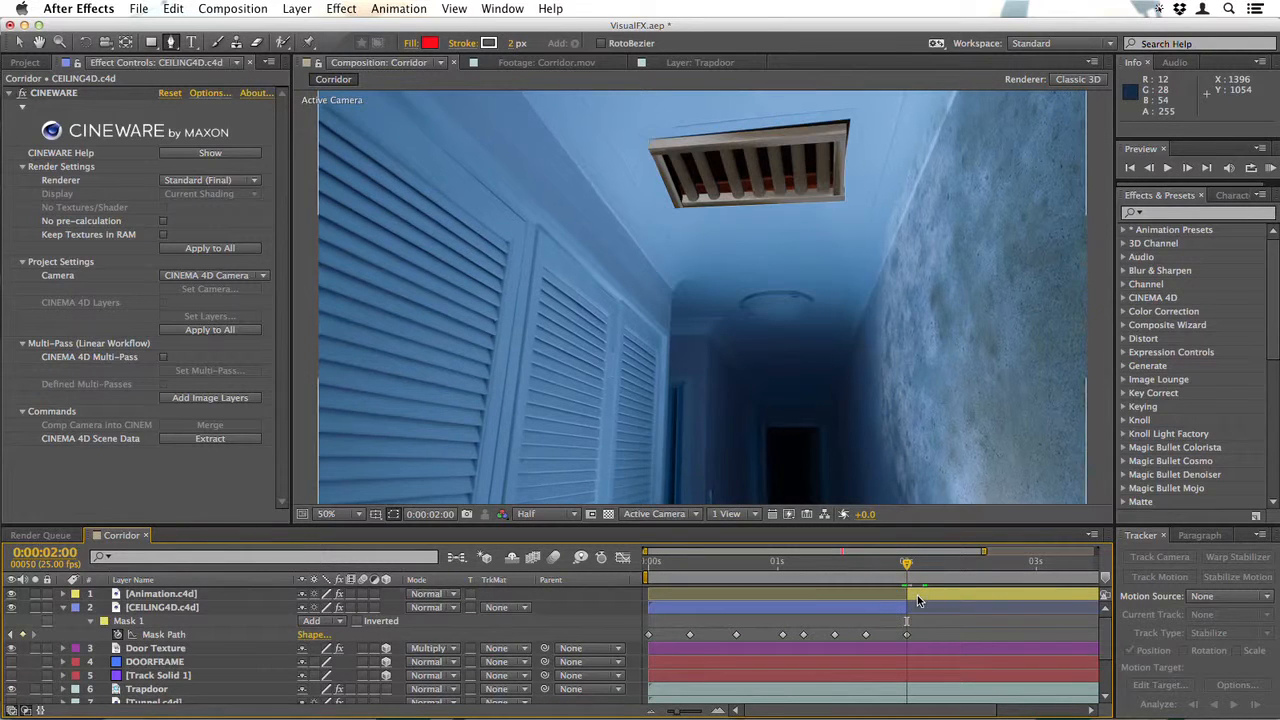
Step: Select the Animation.c4d layer, switch back to its scene in Cinema 4D and try rotating the Null around its red axis
click(917, 595)
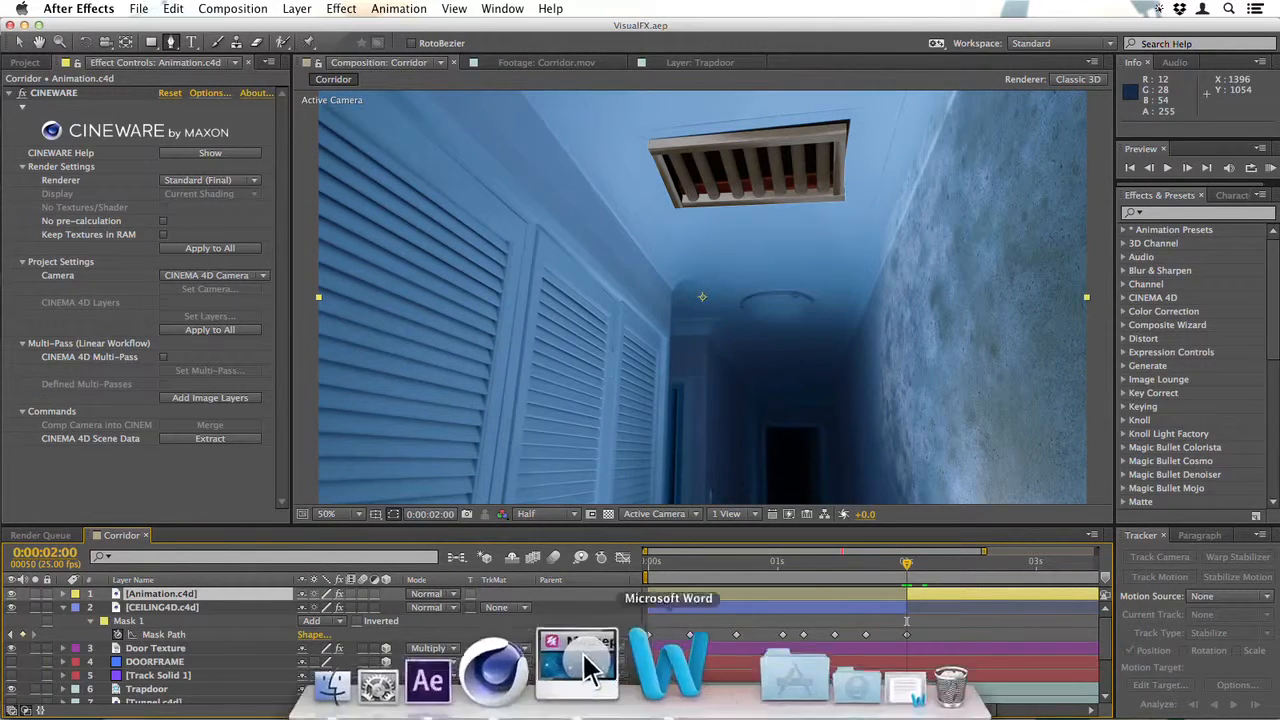
click(562, 668)
click(951, 83)
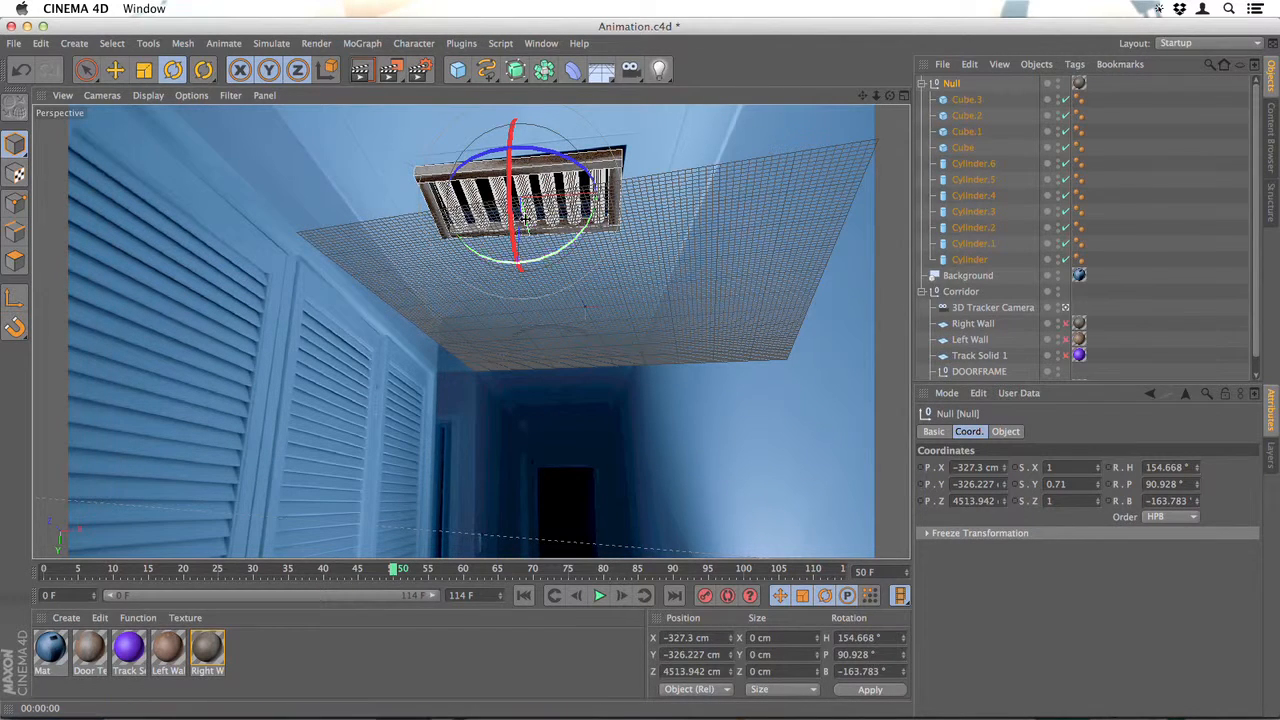
drag(510, 180, 520, 255)
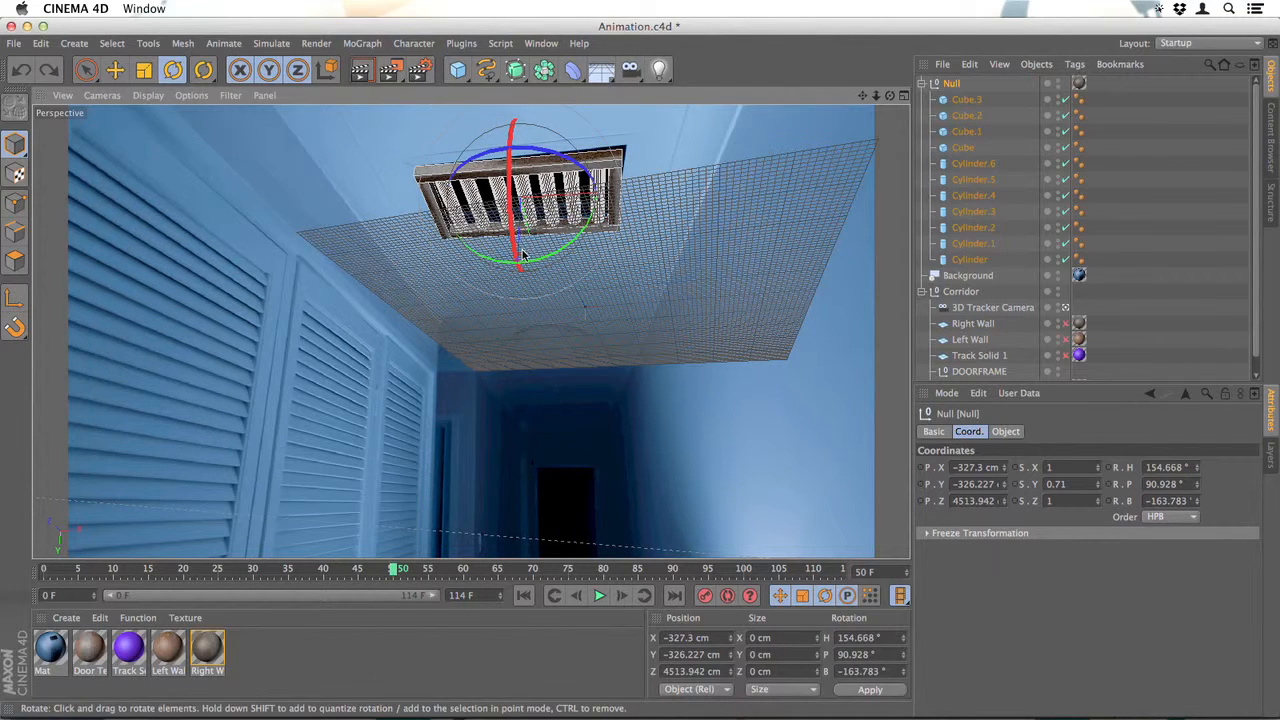
Step: Scale all seven cylinders to 0.83 in Z, shift them up within the vent frame and render a preview
click(996, 166)
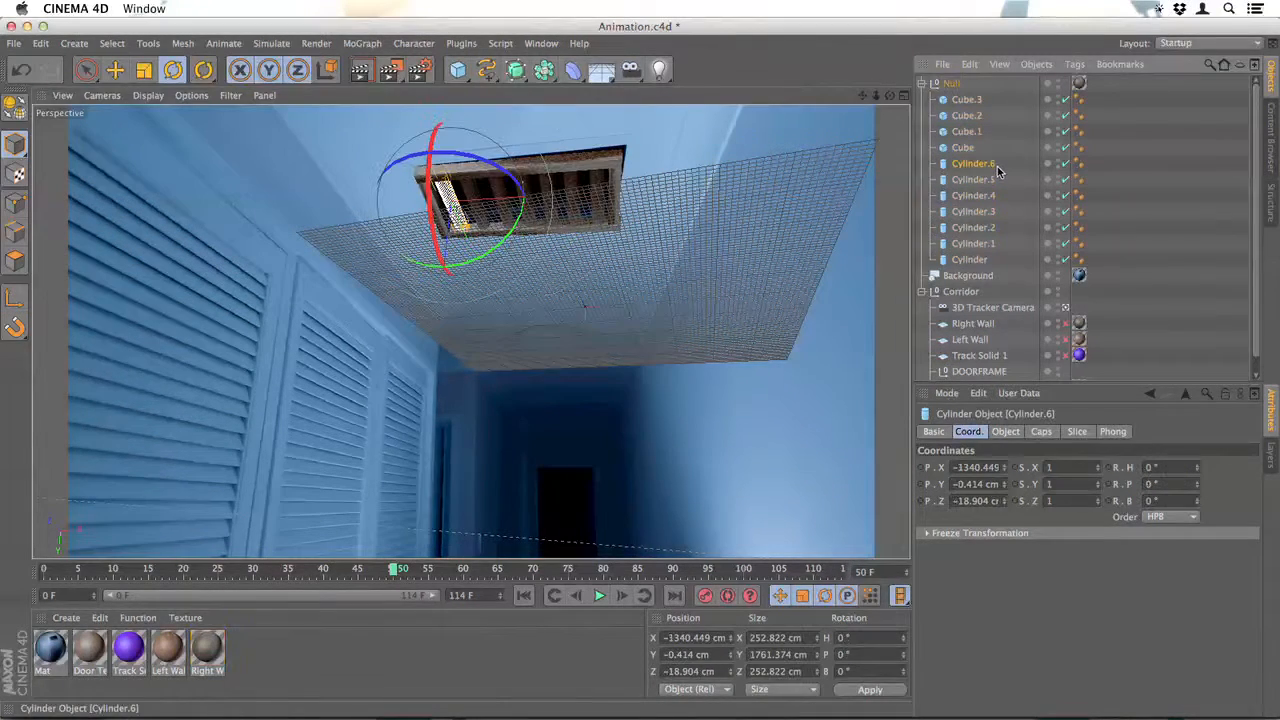
shift+click(985, 261)
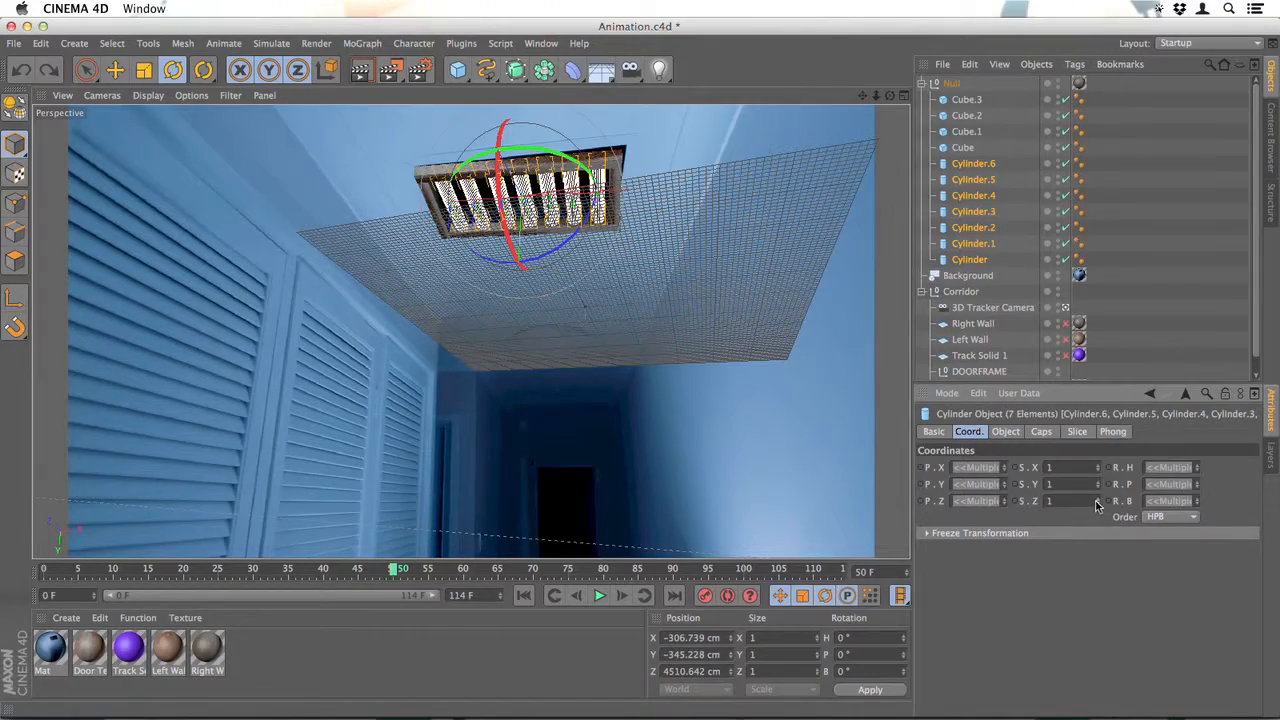
drag(1097, 505, 1097, 518)
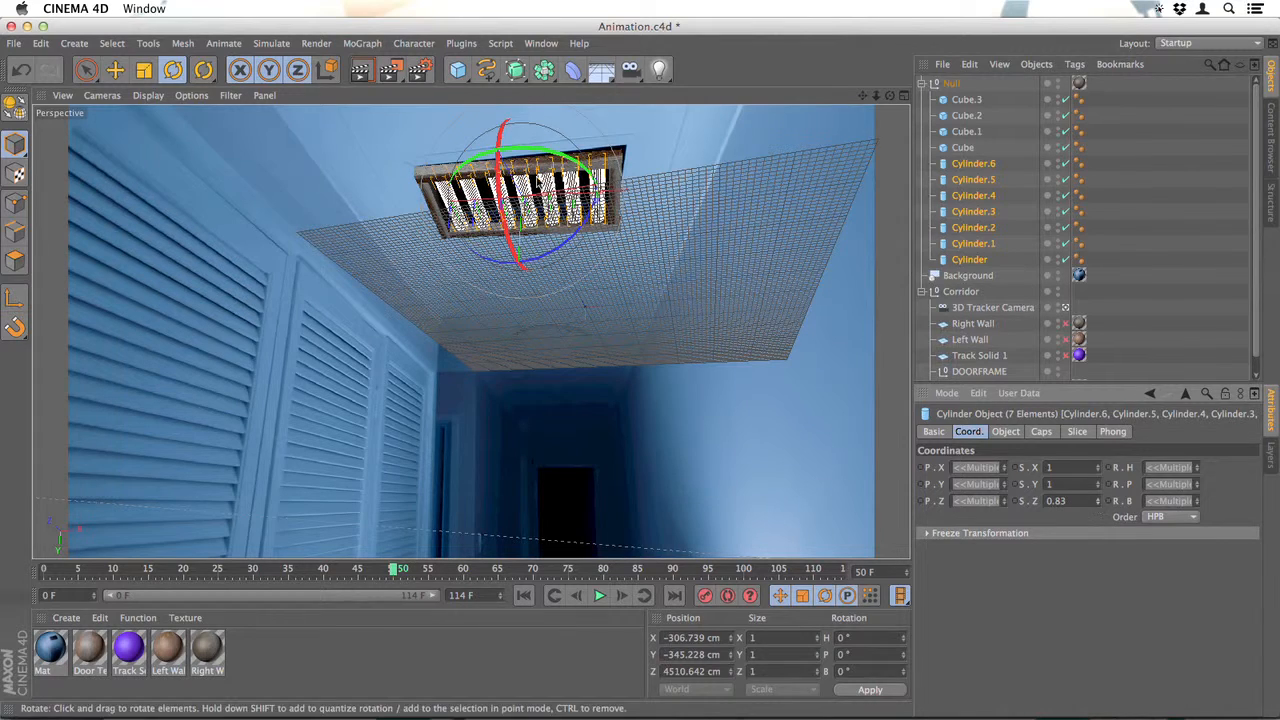
key(e)
drag(516, 300, 520, 245)
click(358, 70)
key(r)
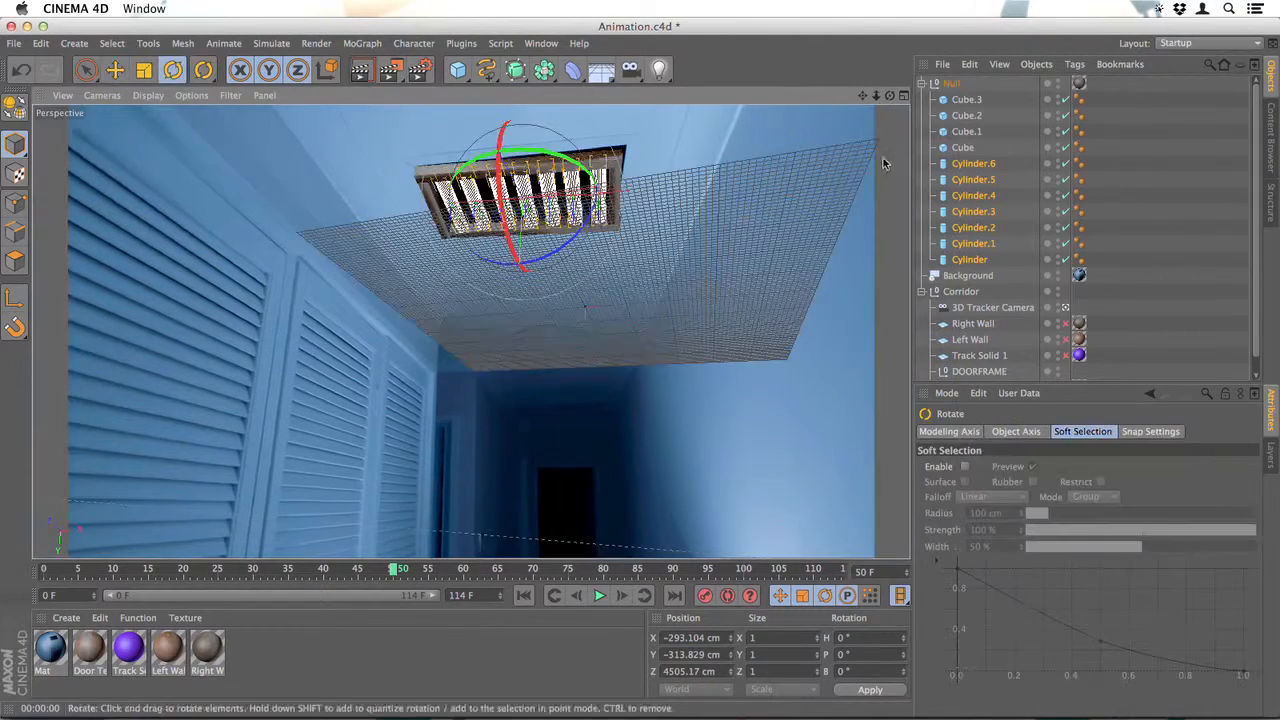
Step: Try swinging the complete vent Null around its red rotation axis
click(956, 85)
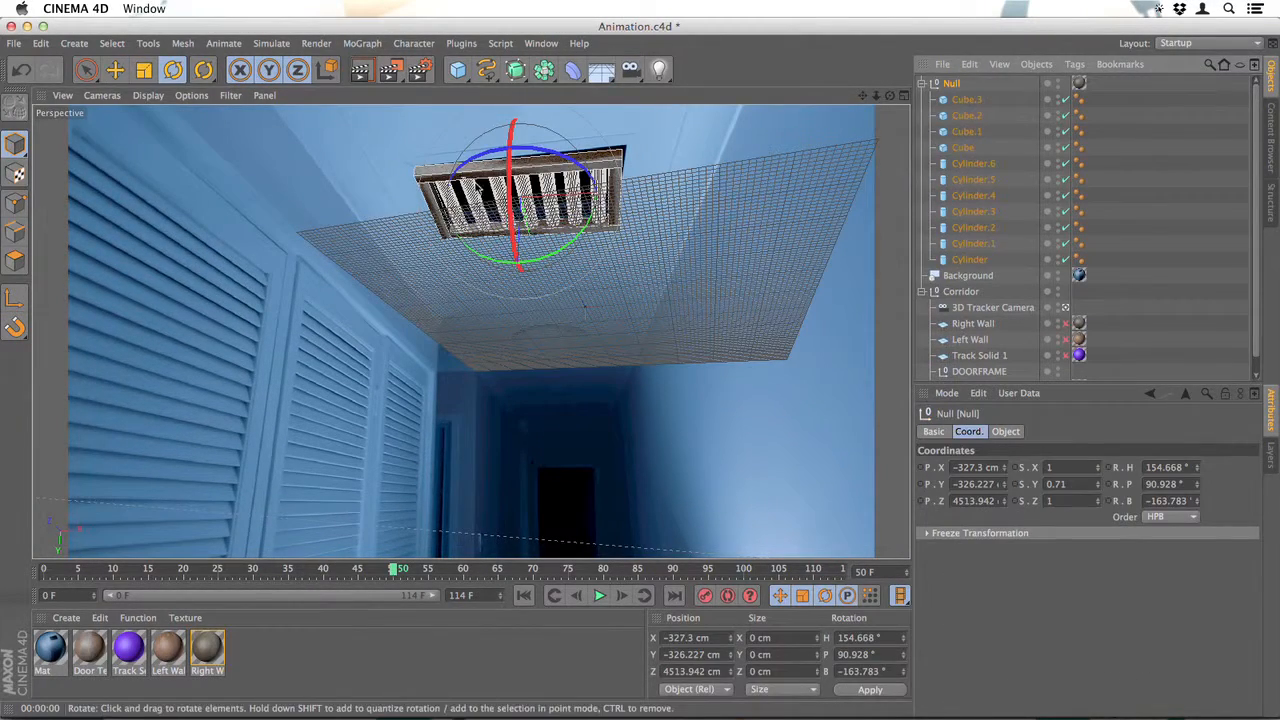
mouse_move(512, 205)
mouse_down()
mouse_move(530, 346)
mouse_move(508, 185)
mouse_up()
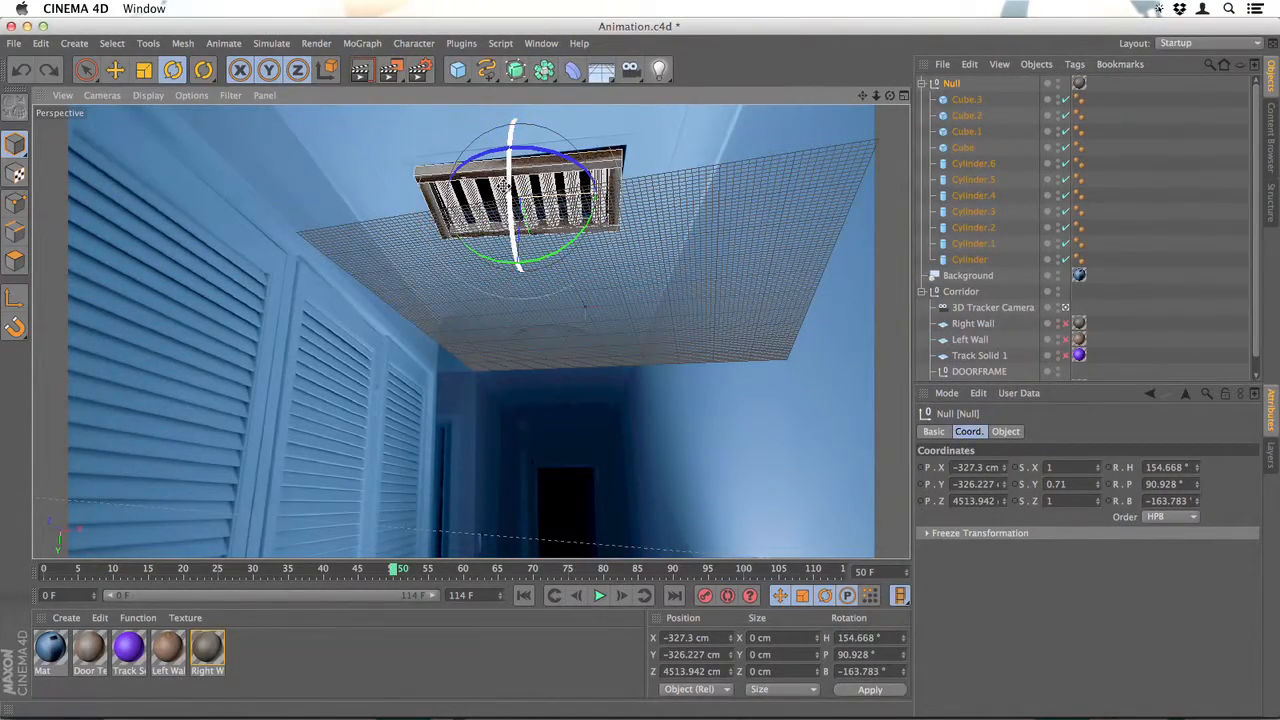
click(423, 677)
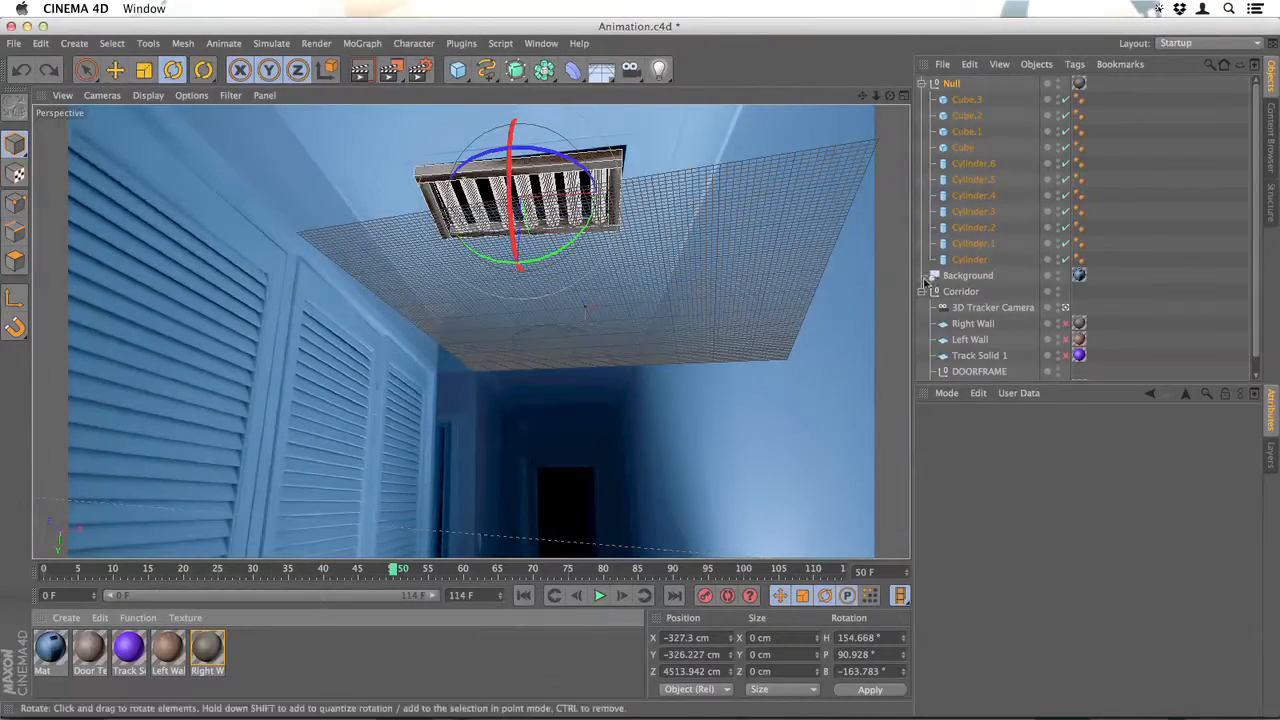
Step: Select the vent Null and record position, scale and rotation keyframes for it at frame 50
click(960, 86)
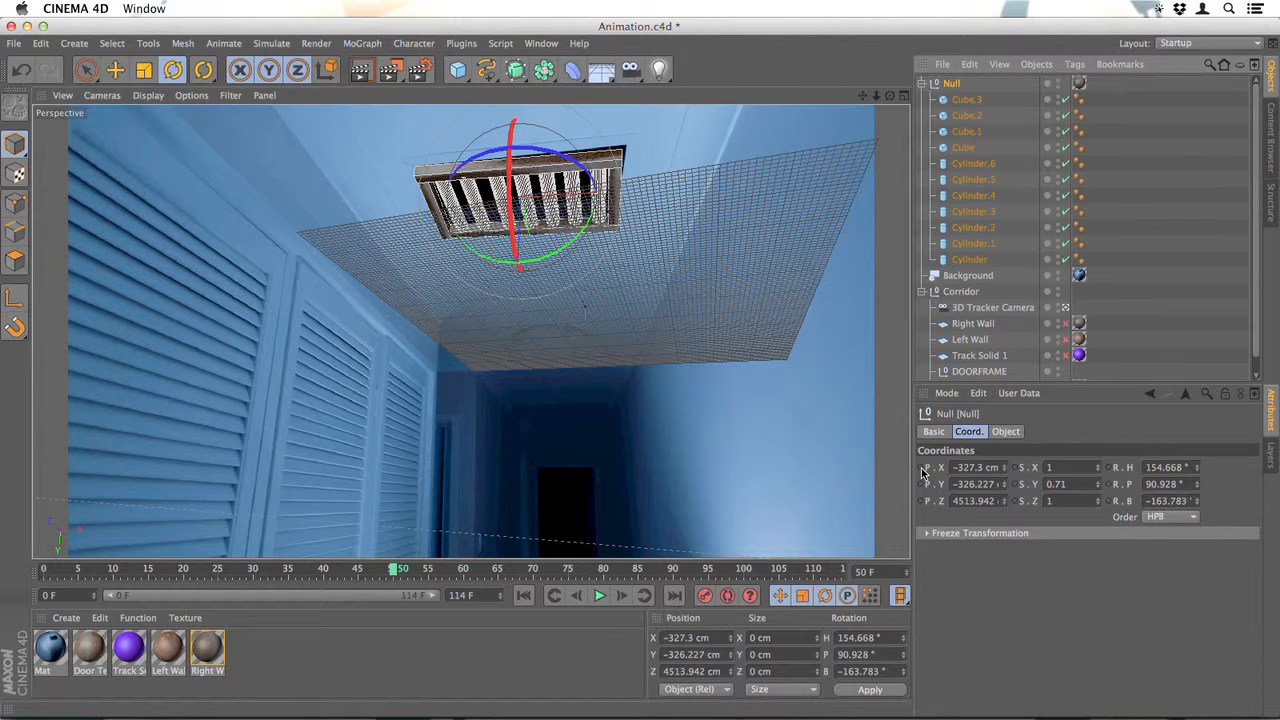
right_click(924, 473)
mouse_move(1000, 404)
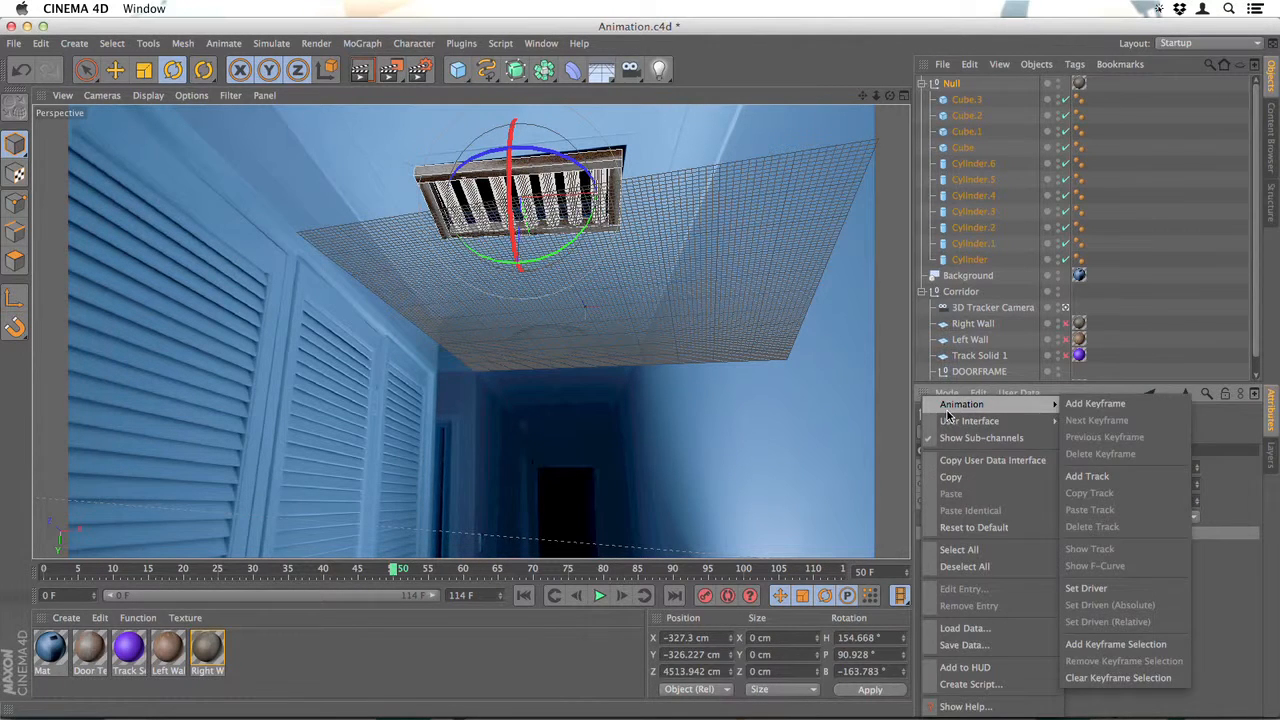
click(1108, 404)
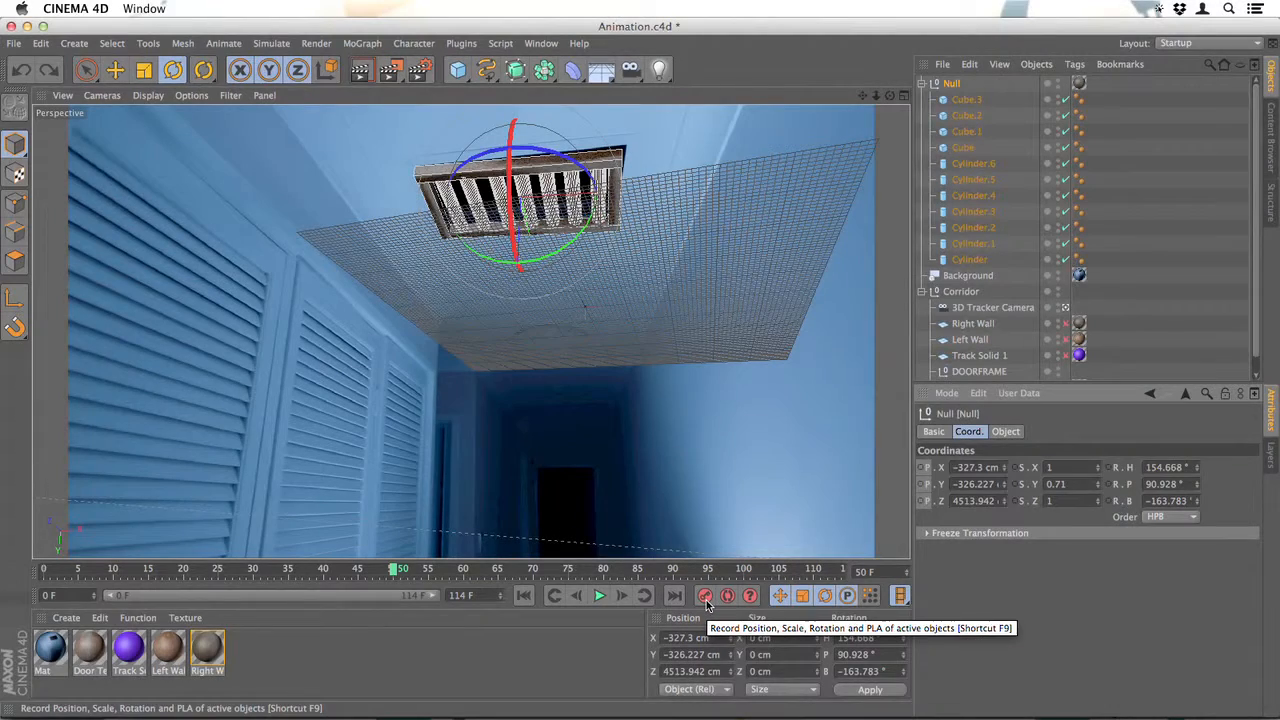
click(705, 598)
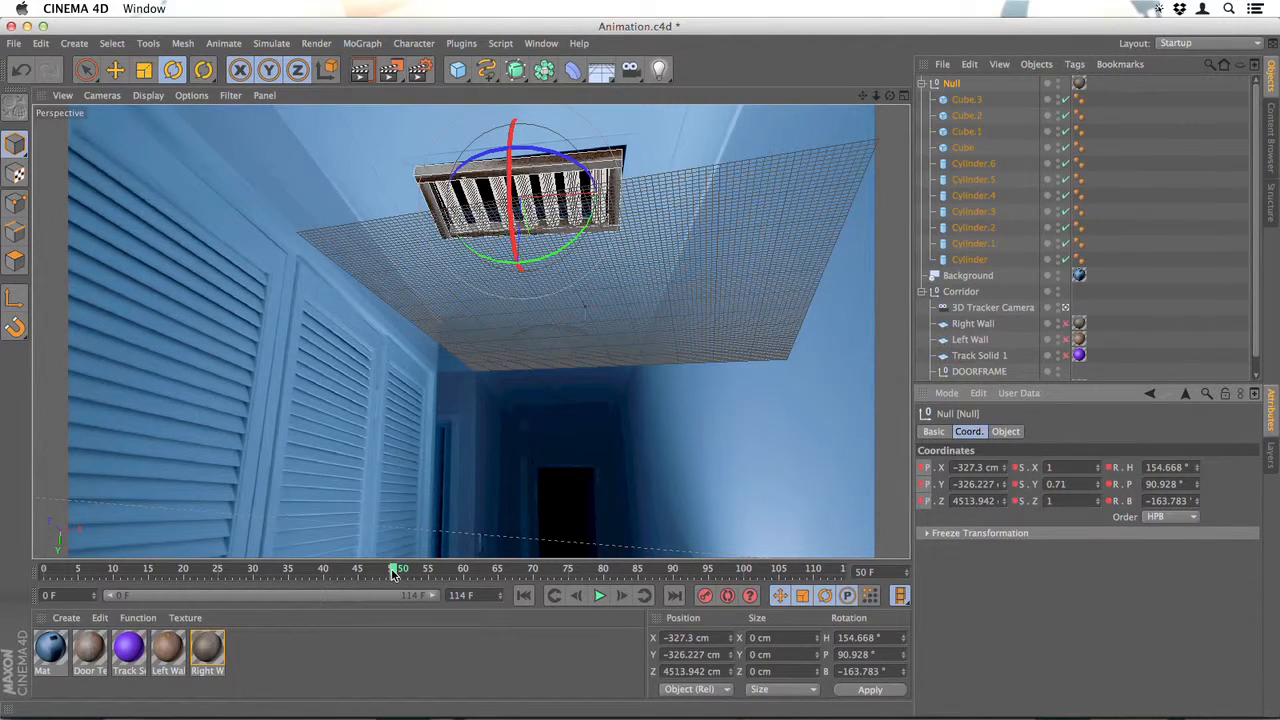
Step: Try lowering the vent Null to about Y 4398 cm at frame 74, rotating it and recording a keyframe
drag(397, 571, 562, 571)
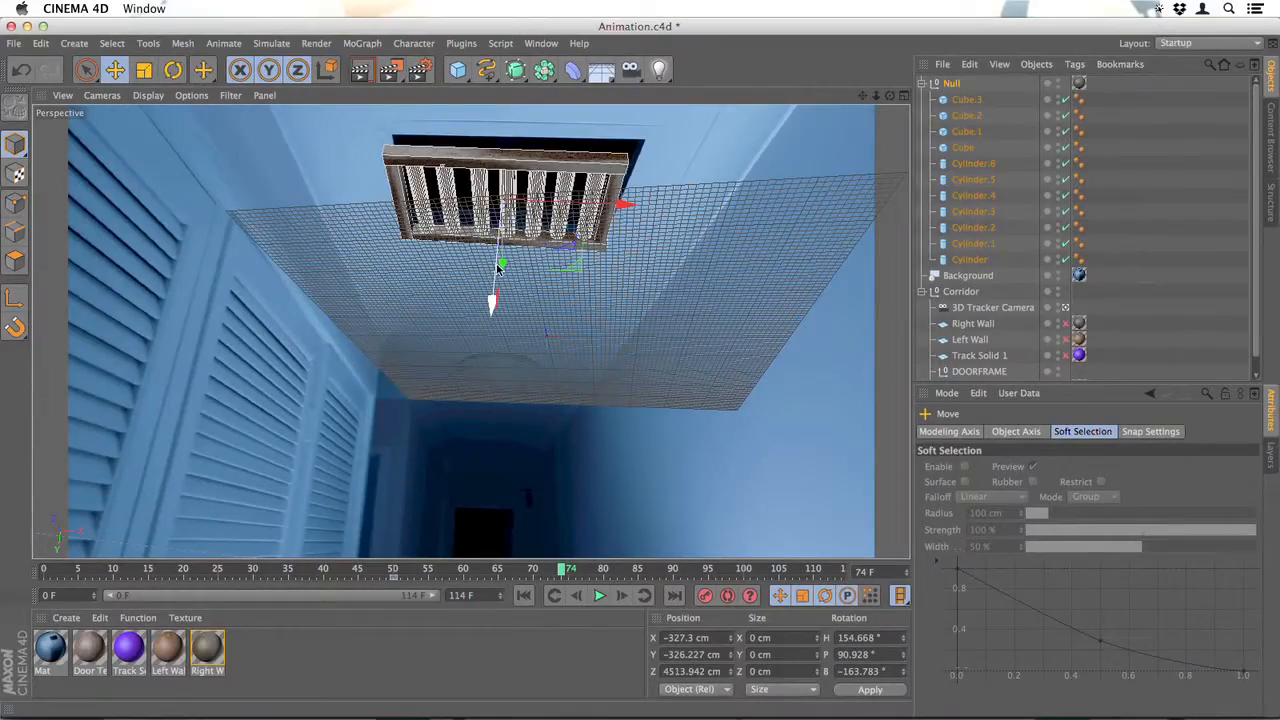
drag(494, 288, 472, 563)
click(173, 69)
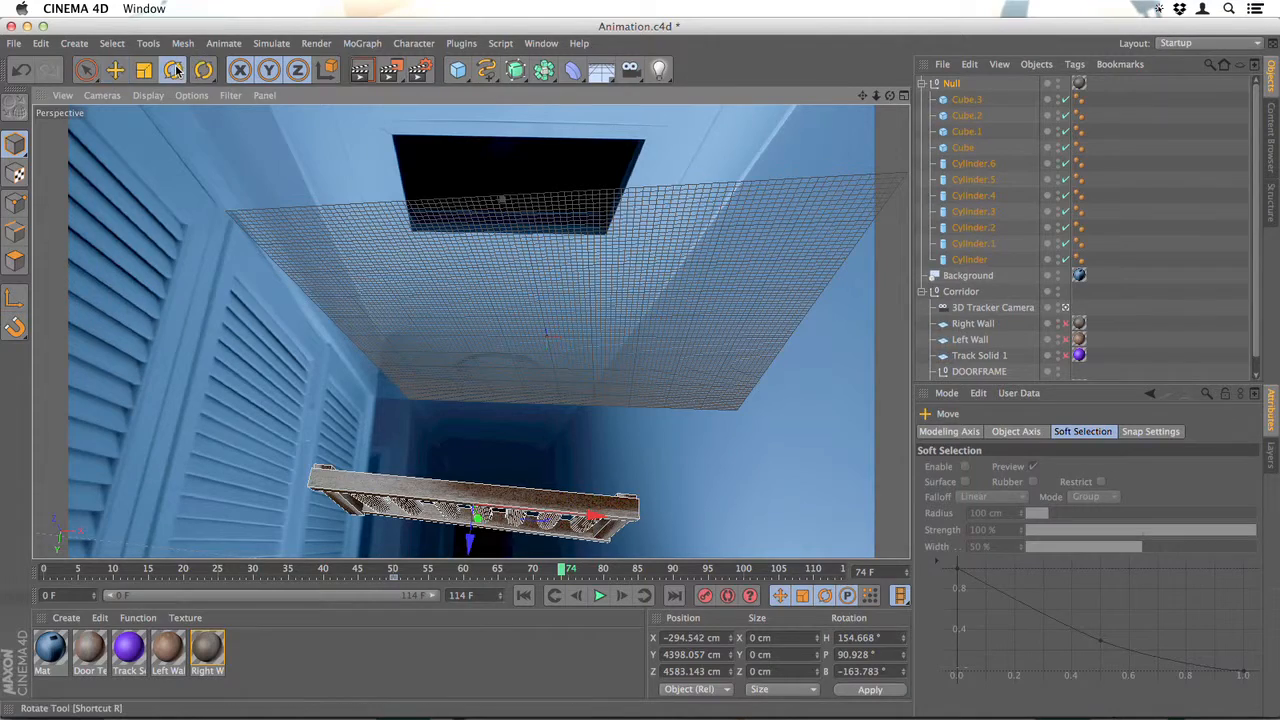
drag(506, 449, 464, 446)
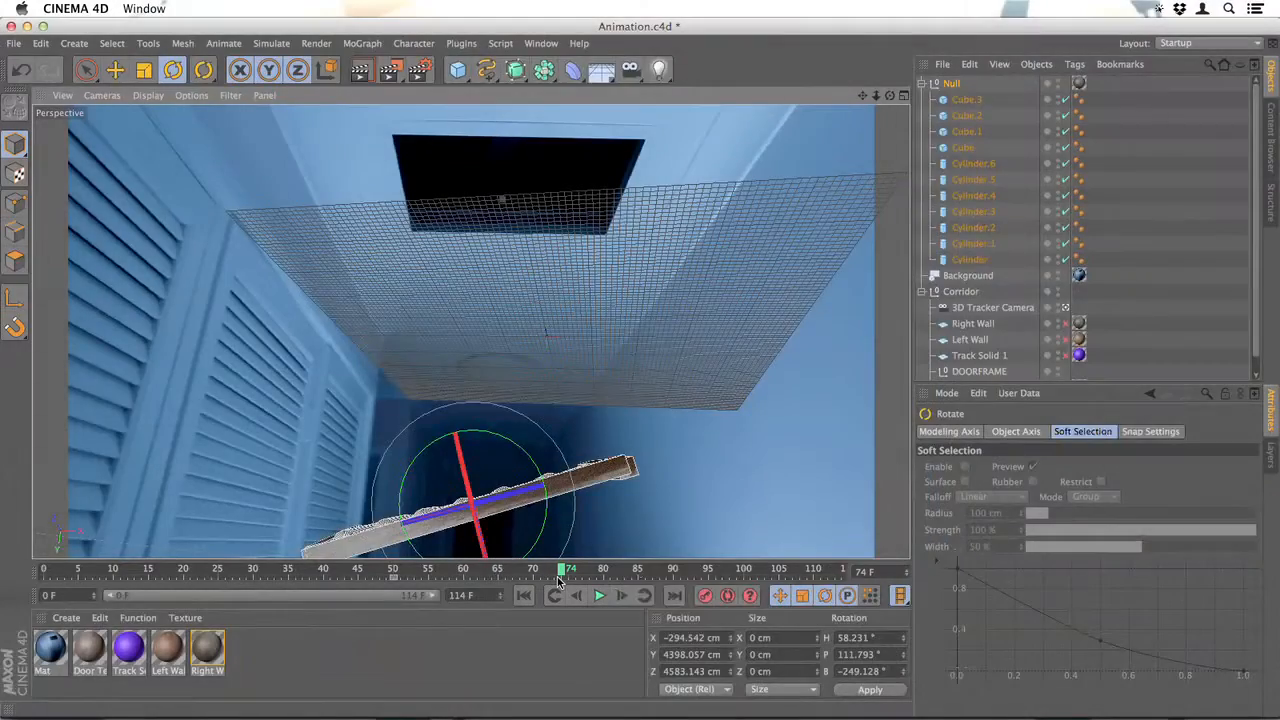
click(706, 597)
drag(565, 571, 458, 570)
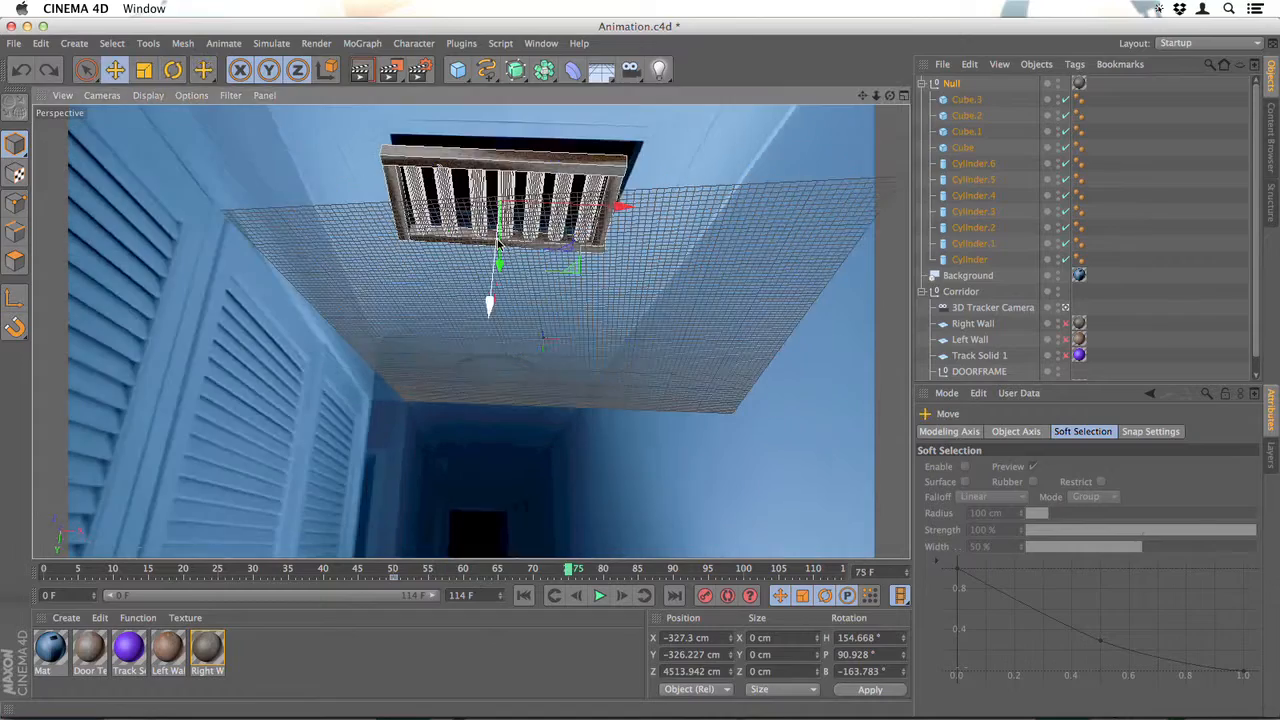
Step: At frame 75, tilt the vent Null, drop it out of view to about Y 6914 cm and record a keyframe
drag(489, 300, 489, 534)
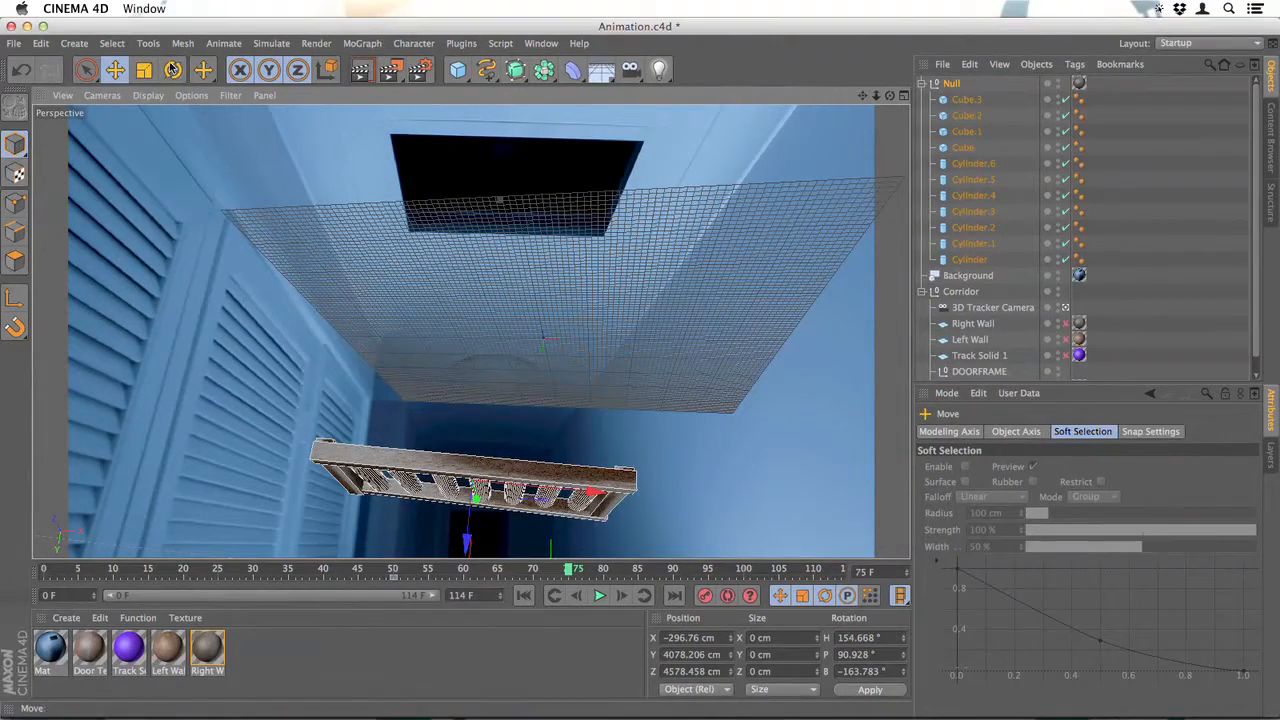
key(r)
drag(480, 430, 468, 470)
drag(508, 423, 531, 474)
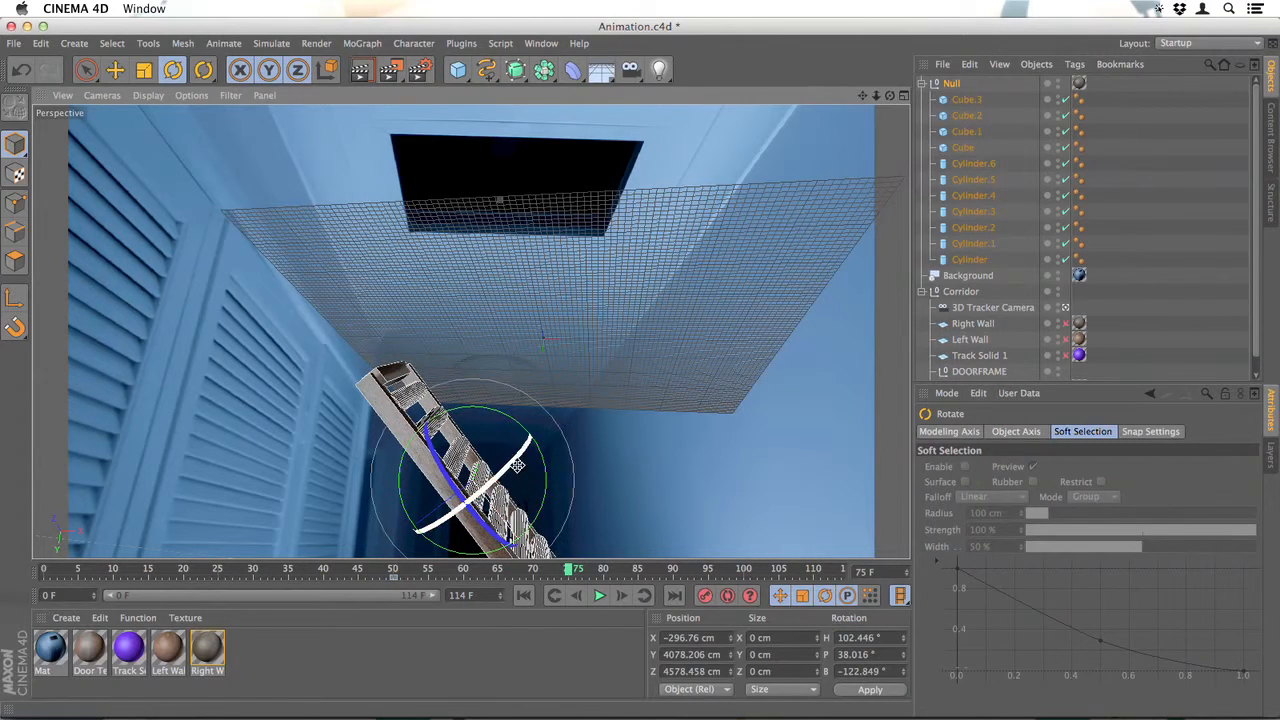
click(116, 70)
drag(453, 453, 462, 661)
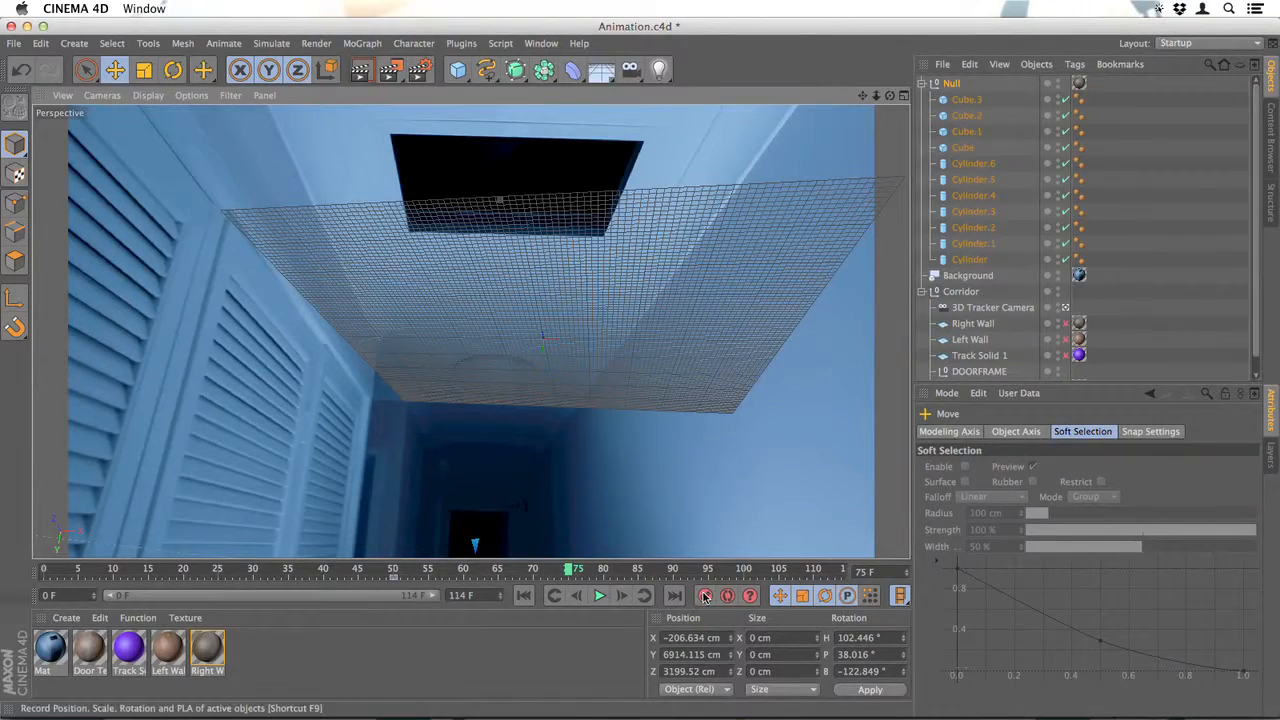
click(705, 597)
Step: Play the vent's fall from around frame 50 to review its speed
drag(570, 568, 389, 568)
click(600, 596)
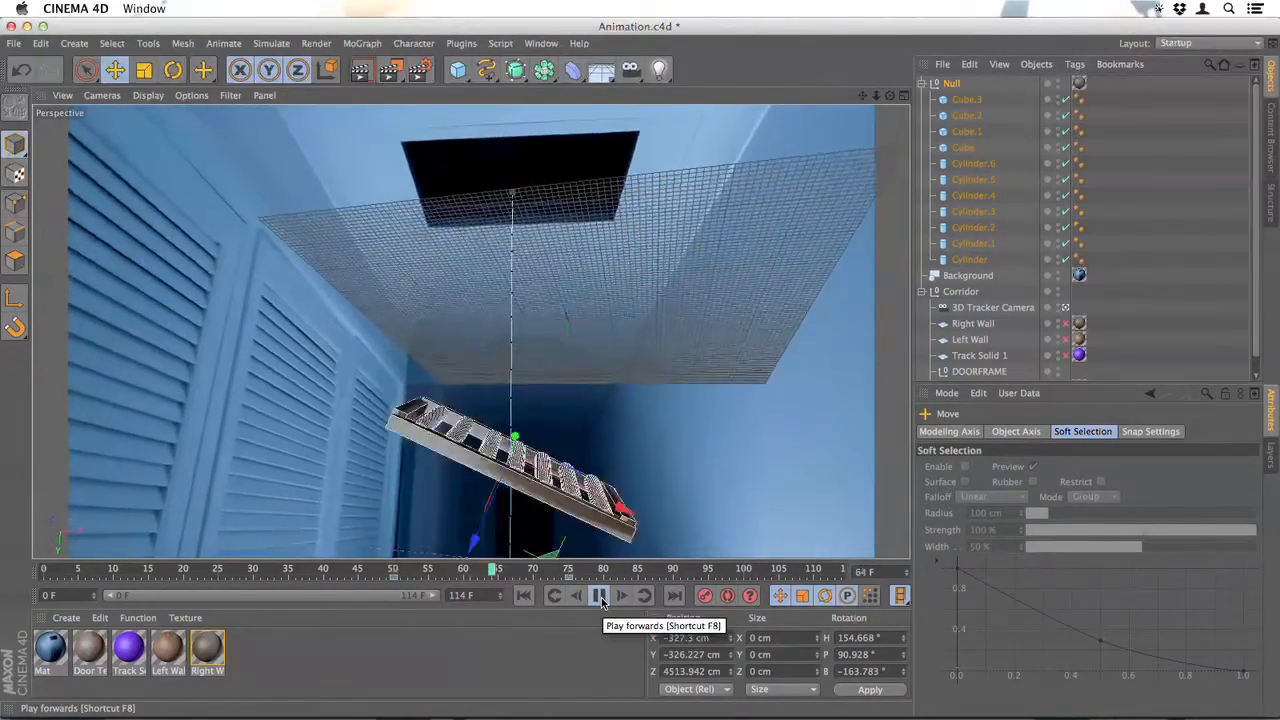
click(600, 596)
Step: Move the Null's end keyframe to frame 85 and play back the slower fall
drag(590, 572, 437, 575)
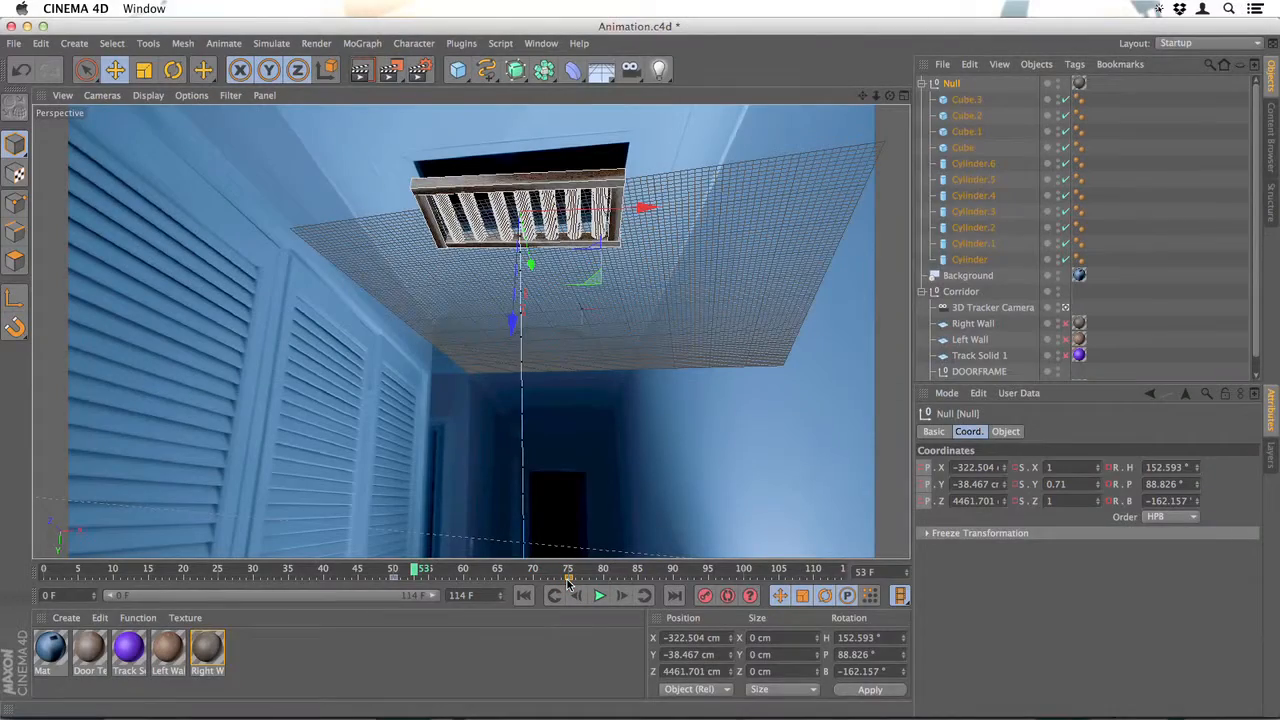
drag(638, 579, 635, 579)
drag(414, 578, 351, 574)
click(599, 596)
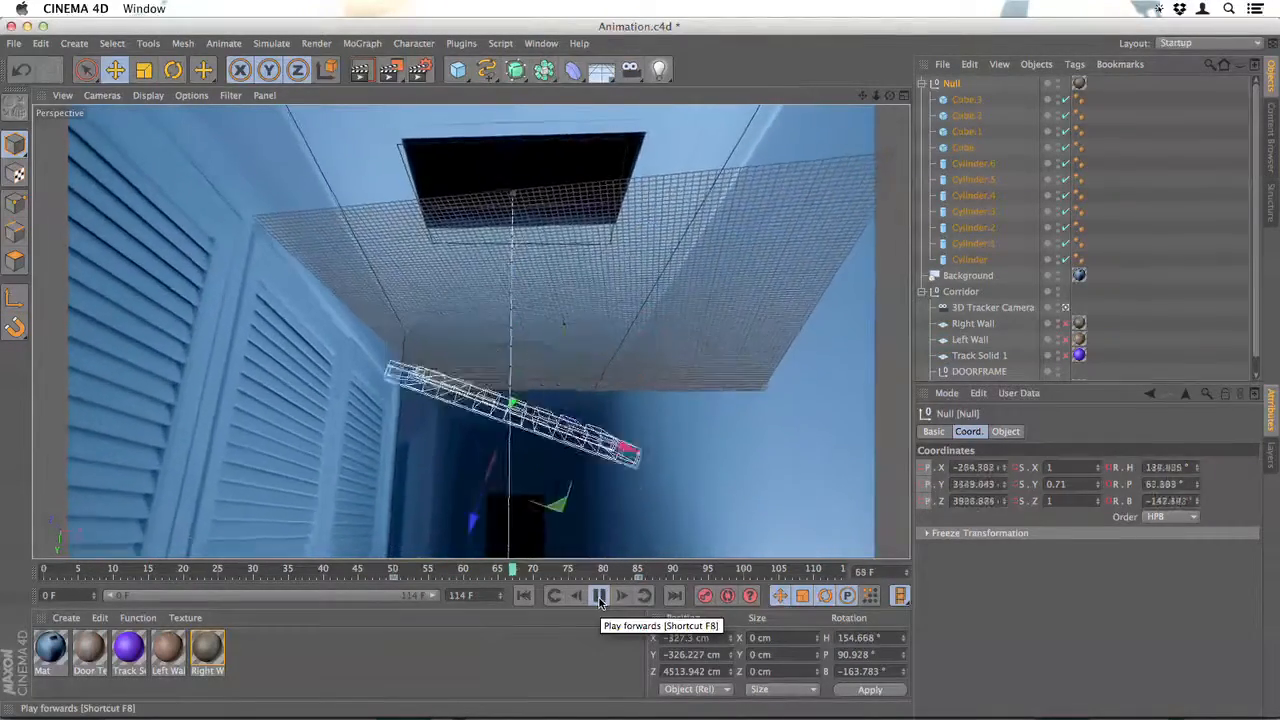
click(599, 596)
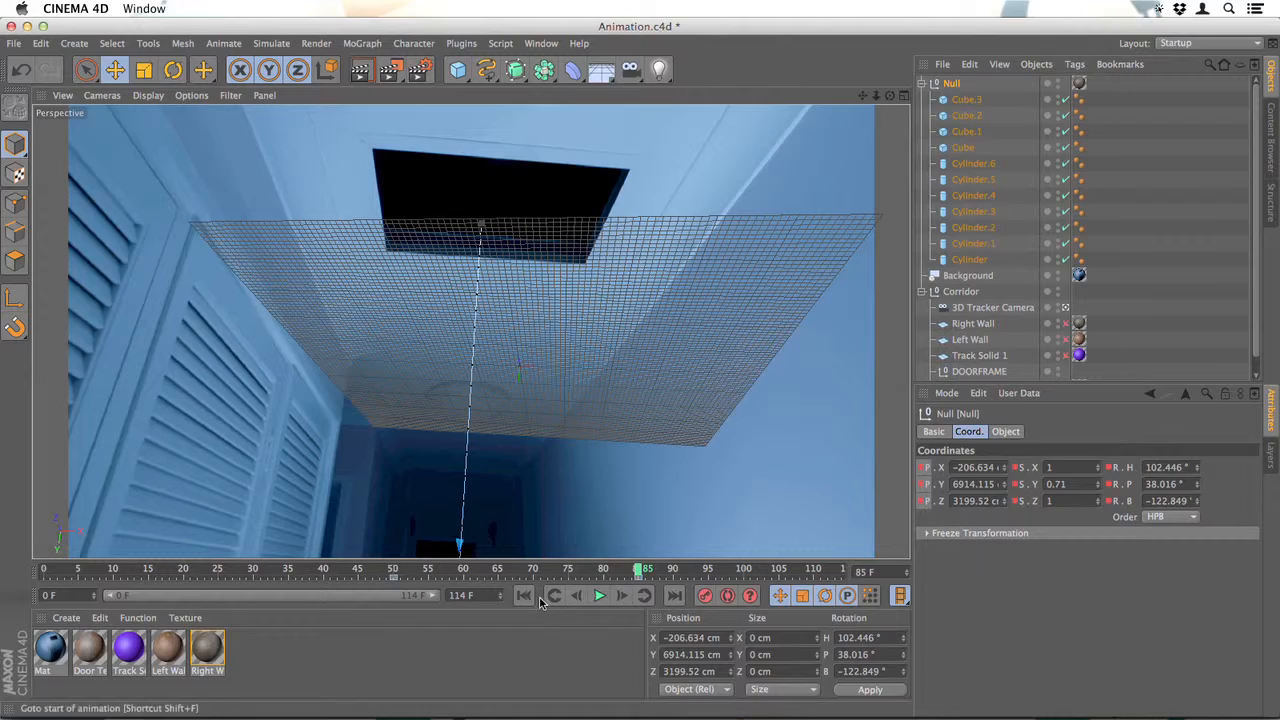
Step: Move the Null's end keyframe to frame 70, play back the faster fall and save the scene
drag(640, 572, 368, 570)
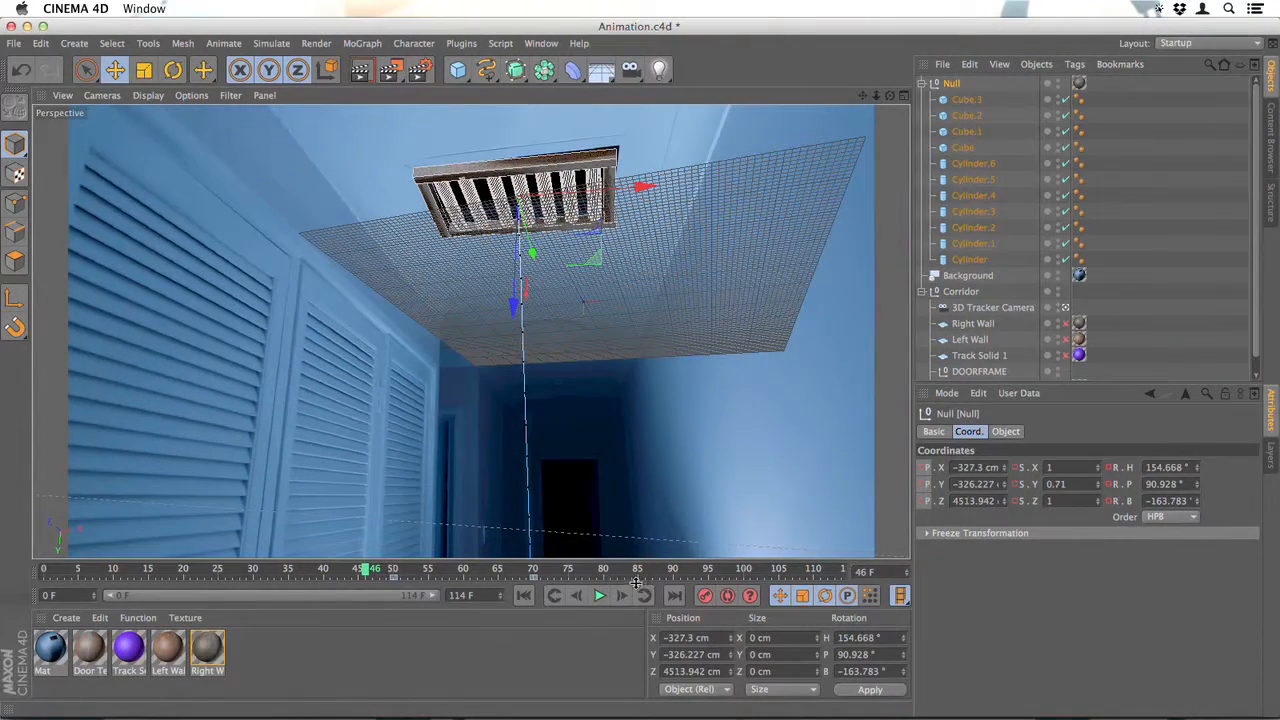
click(599, 597)
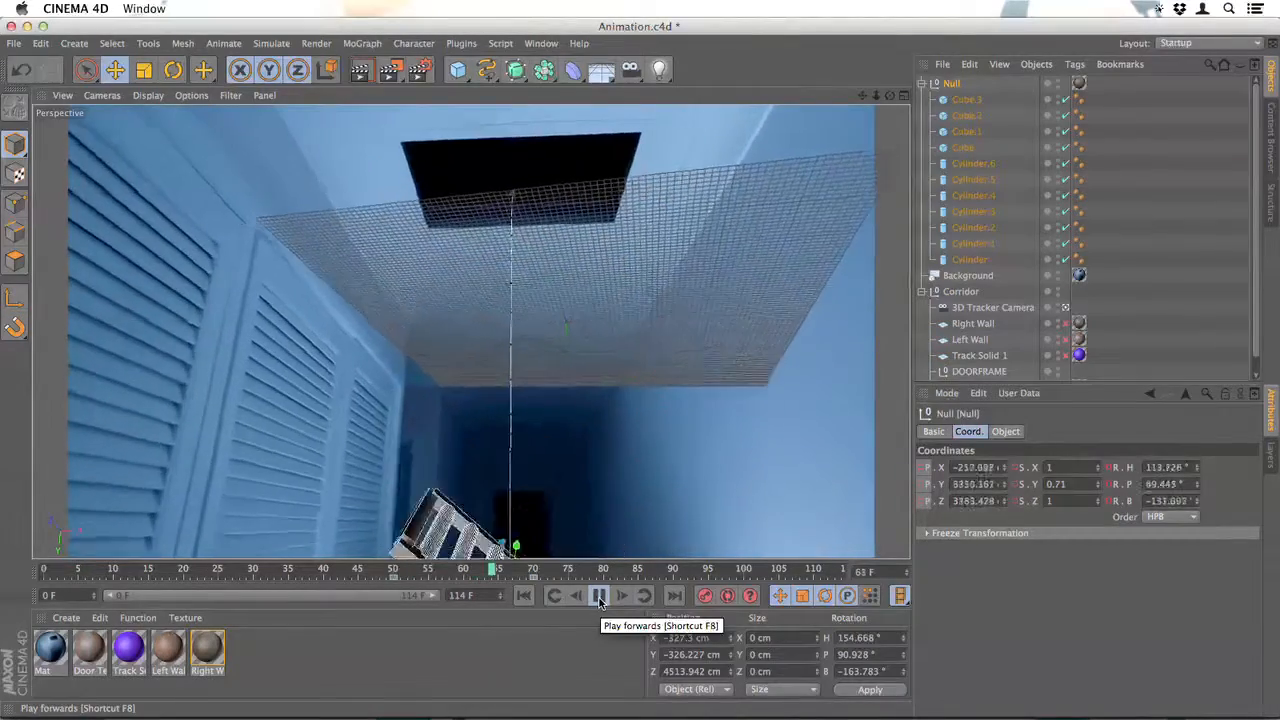
click(599, 597)
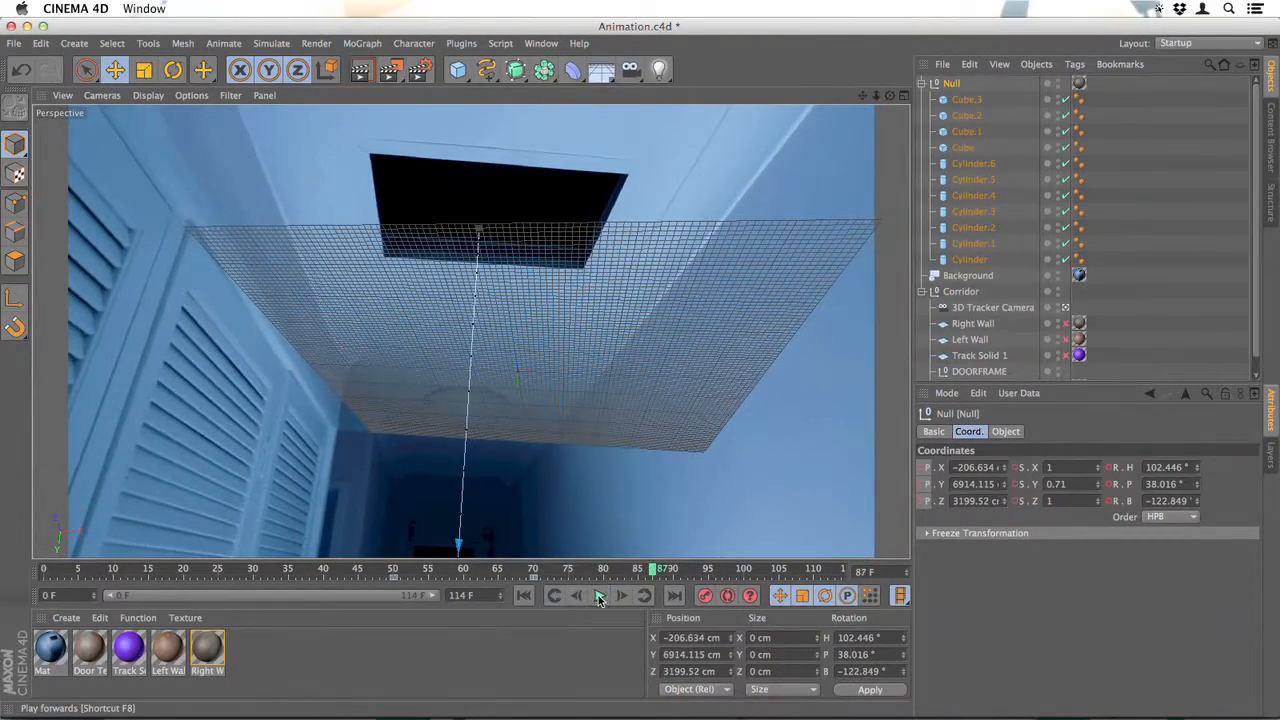
Step: Switch to After Effects and preview the vent's fall in the Corridor composition
mouse_move(598, 717)
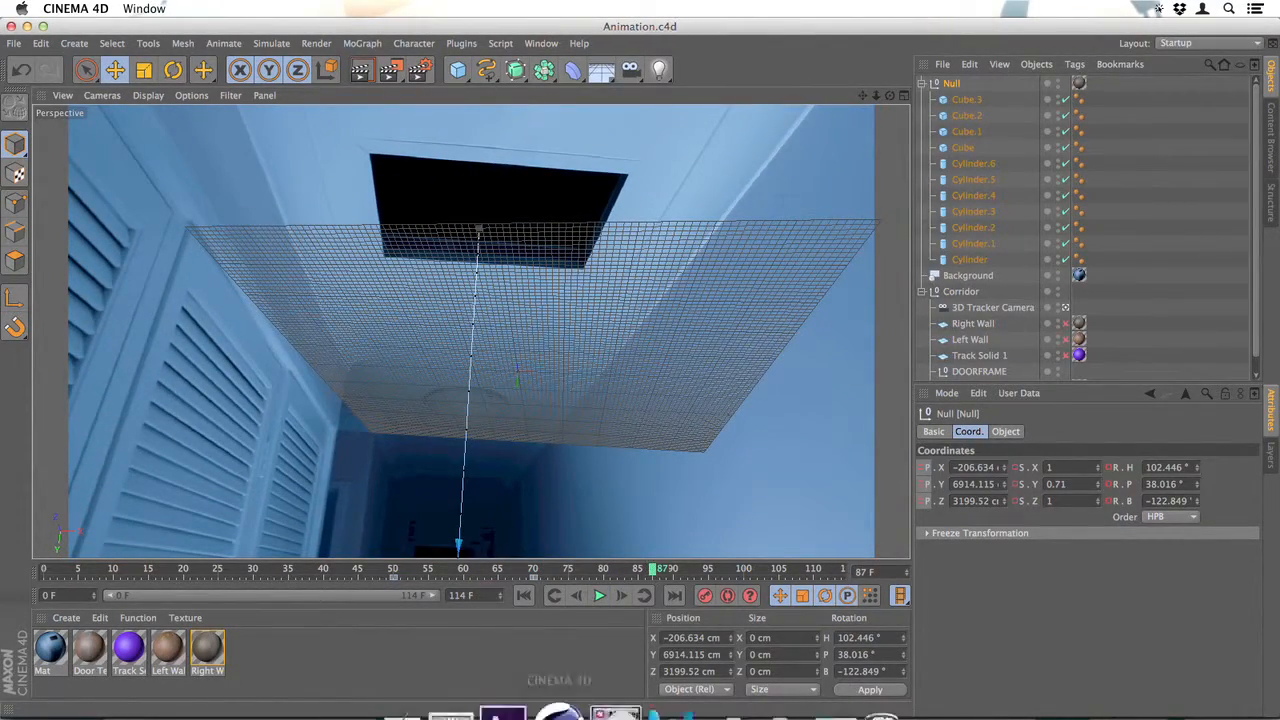
click(510, 678)
key(space)
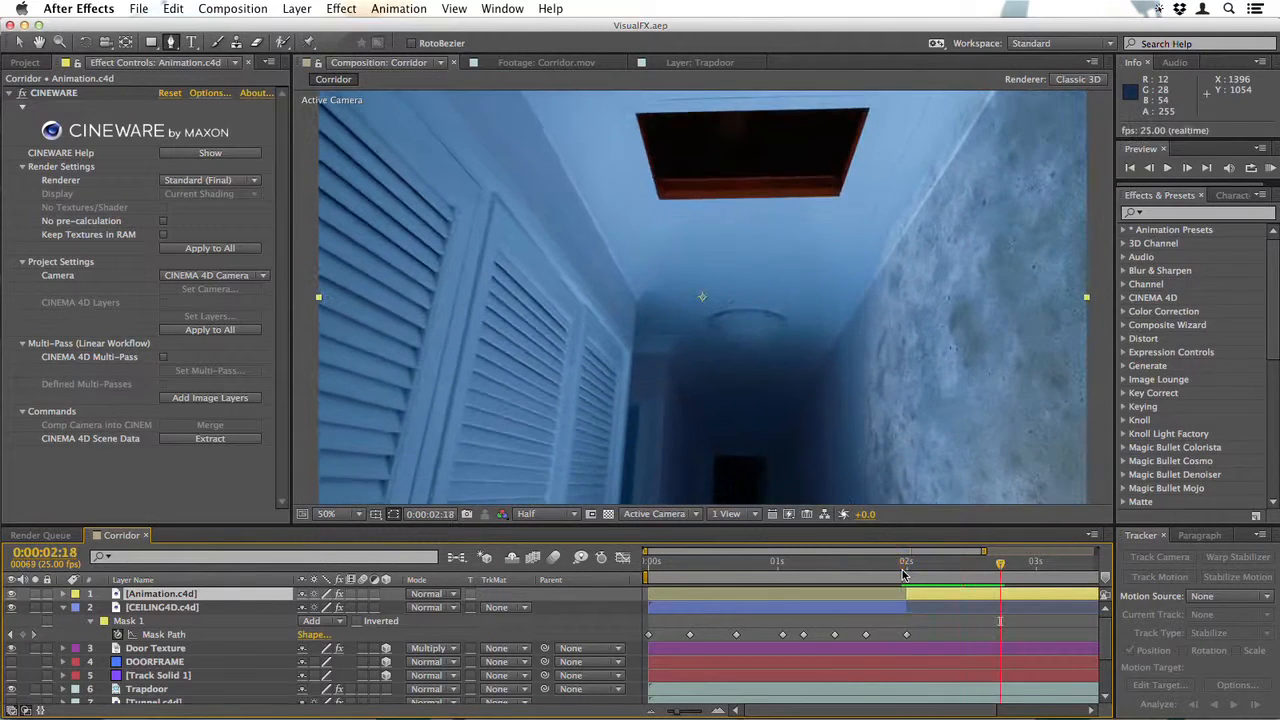
Step: Switch back to the Animation.c4d scene in Cinema 4D and scrub the timeline to around frame 70
mouse_move(565, 700)
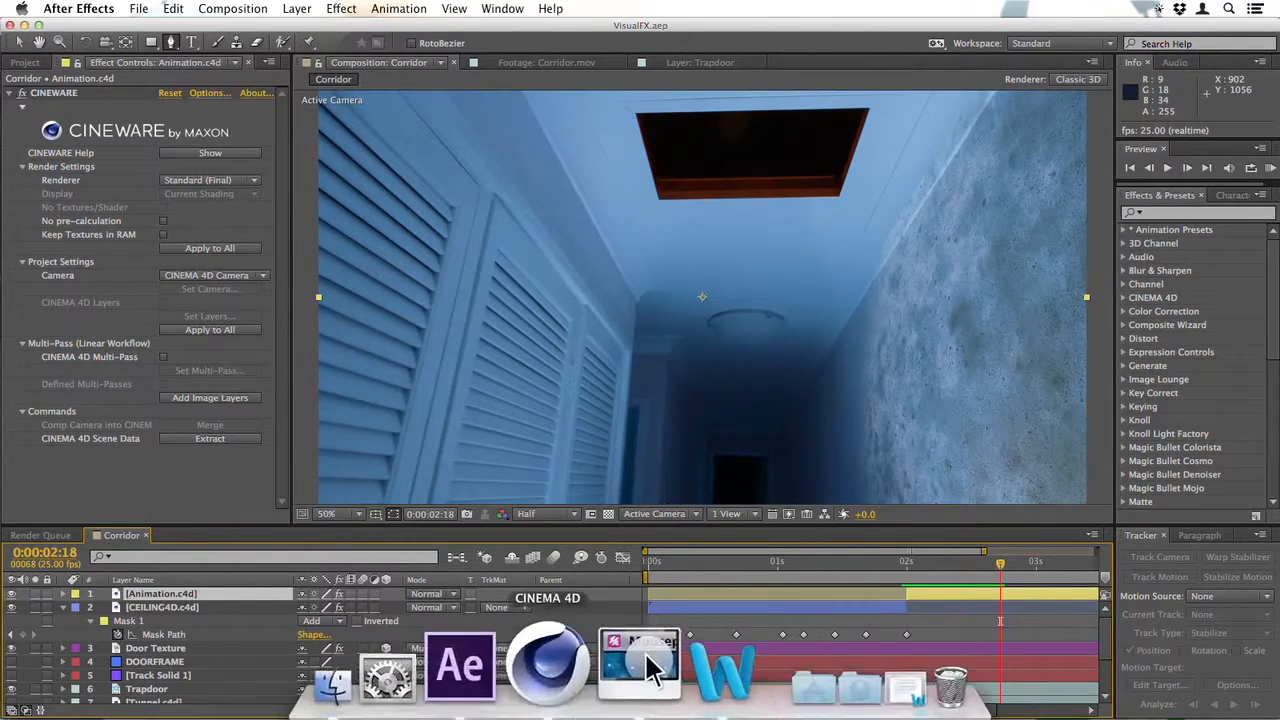
click(551, 678)
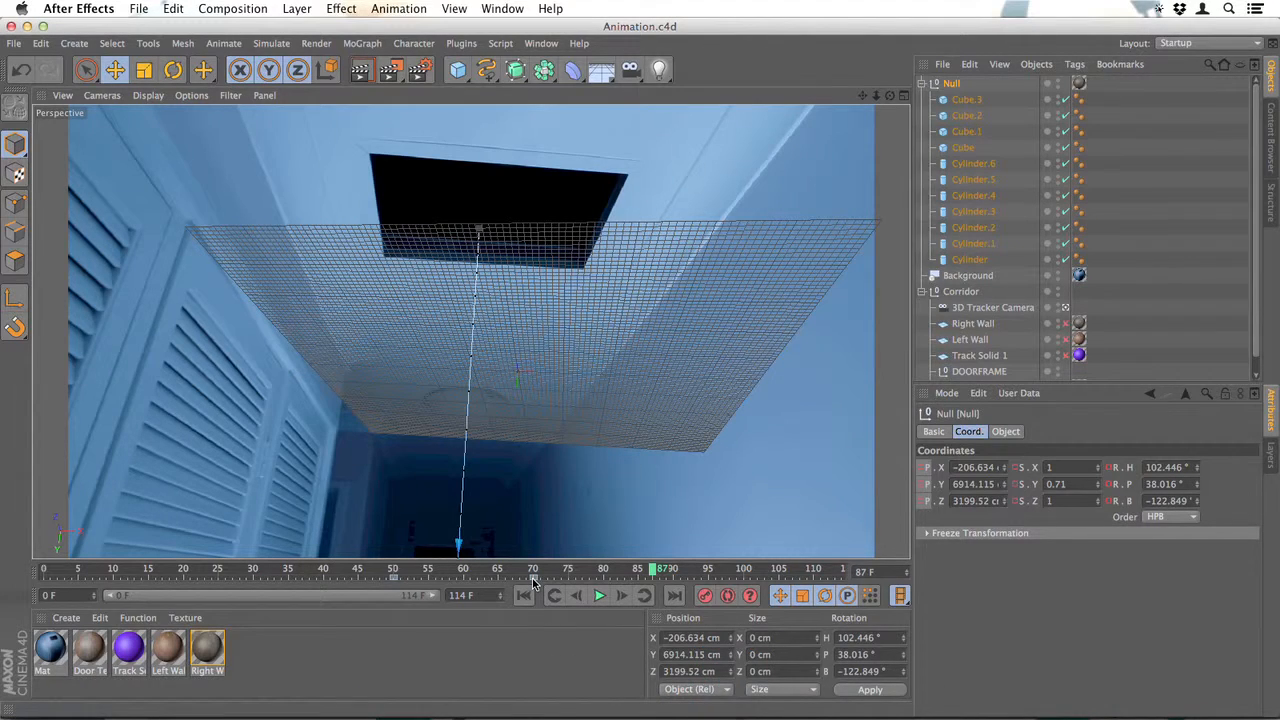
drag(615, 570, 537, 569)
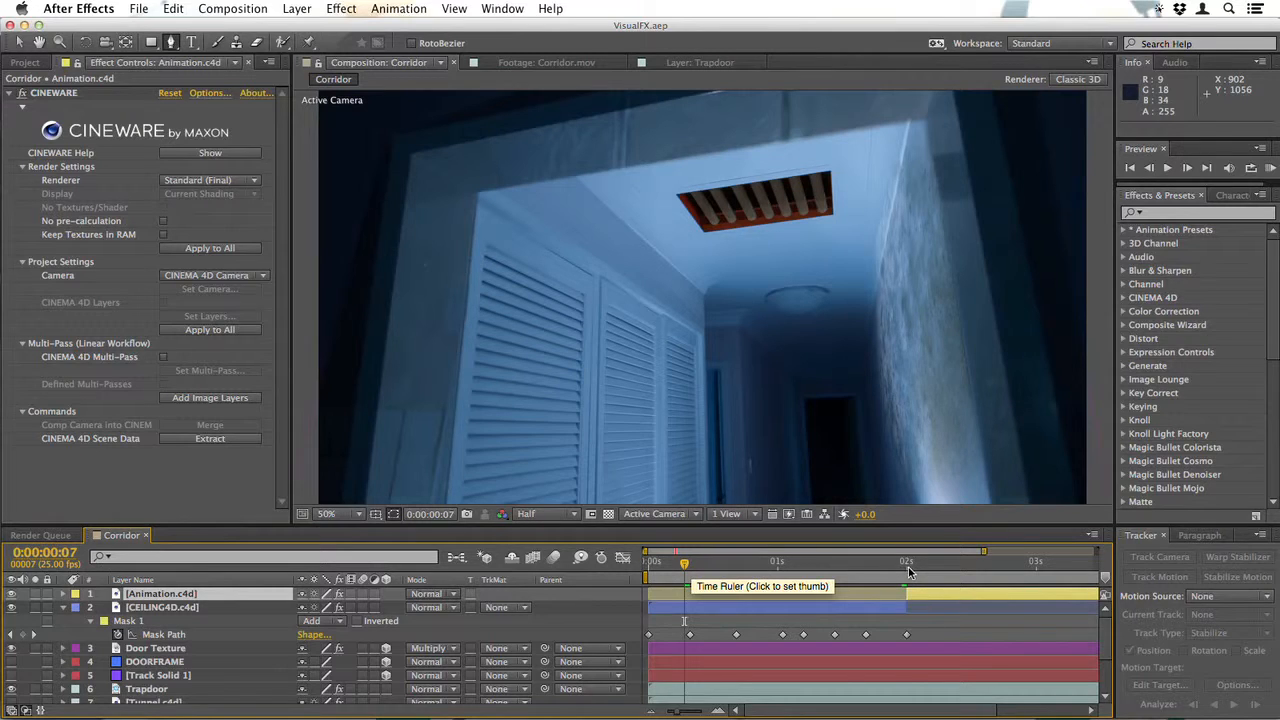
Step: Check the Corridor composition in After Effects around 0:00:02:01, and move the current time back to 0:00:01:21
click(897, 568)
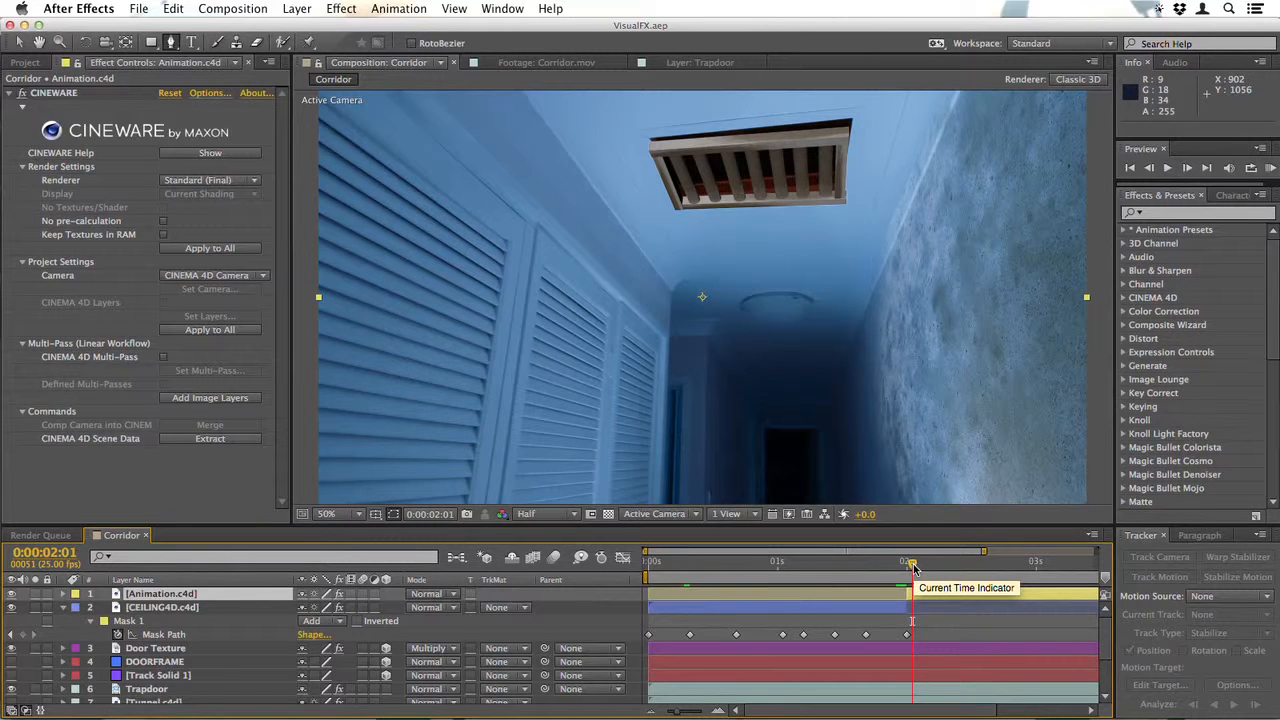
drag(913, 568, 886, 568)
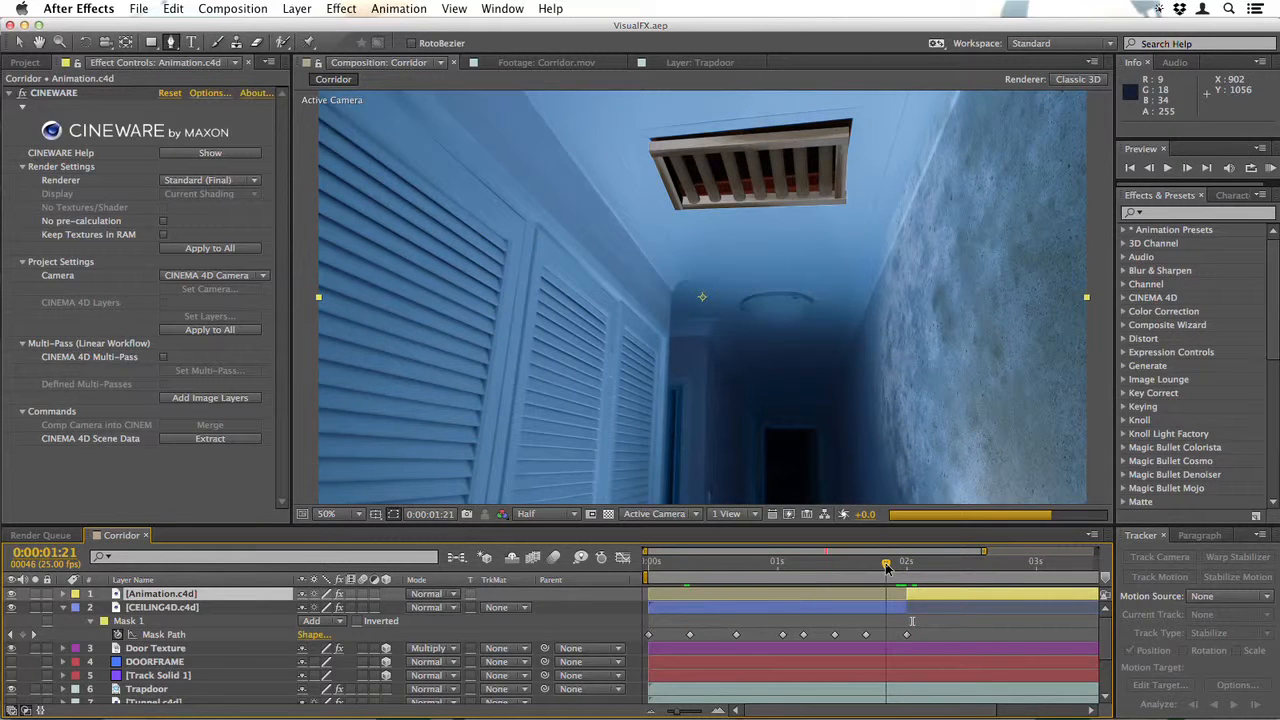